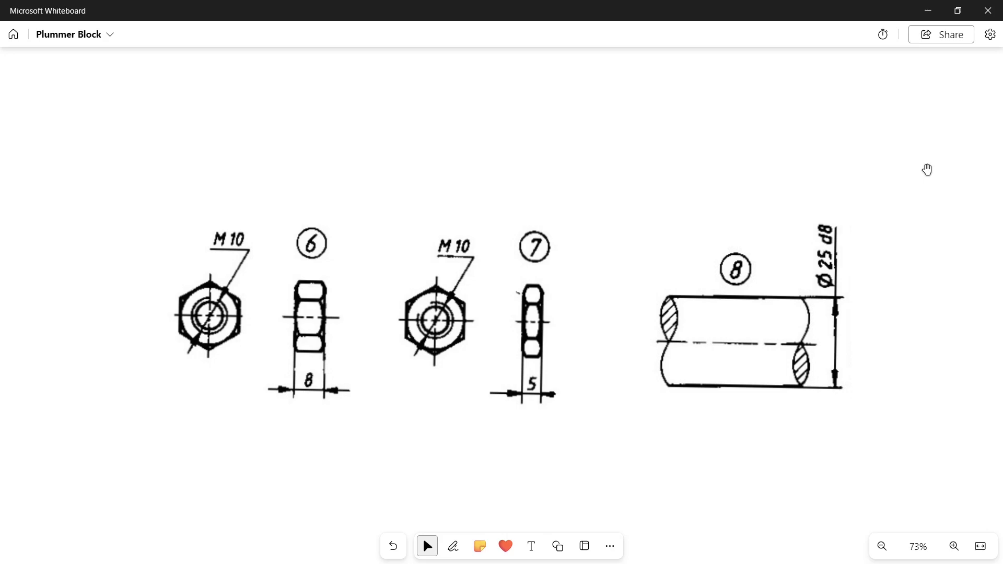
pyautogui.click(220, 336)
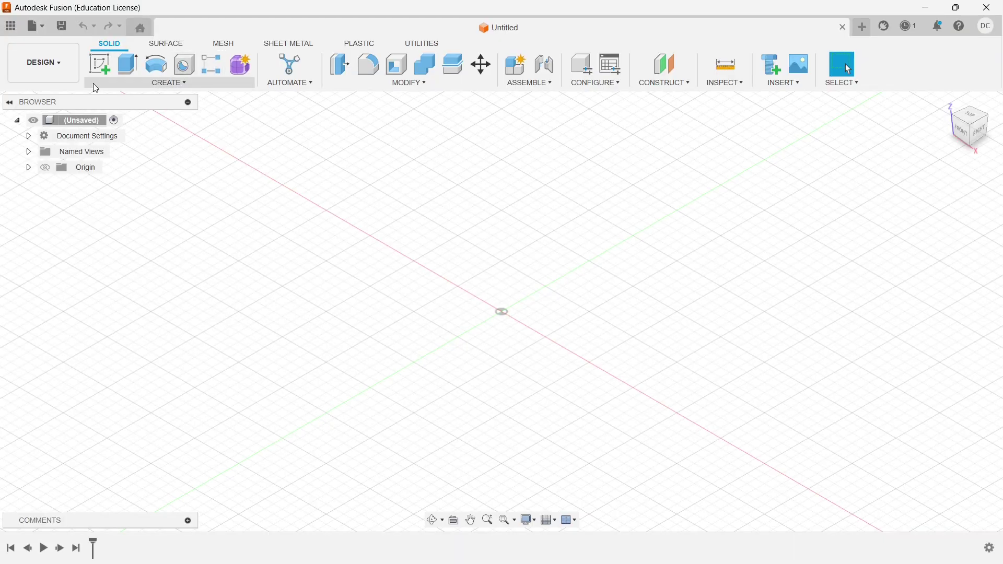
# - In Autodesk Fusion, sketch a six-sided inscribed polygon with a 10 mm radius, centred on the origin of the horizontal plane
pyautogui.click(99, 65)
pyautogui.click(562, 318)
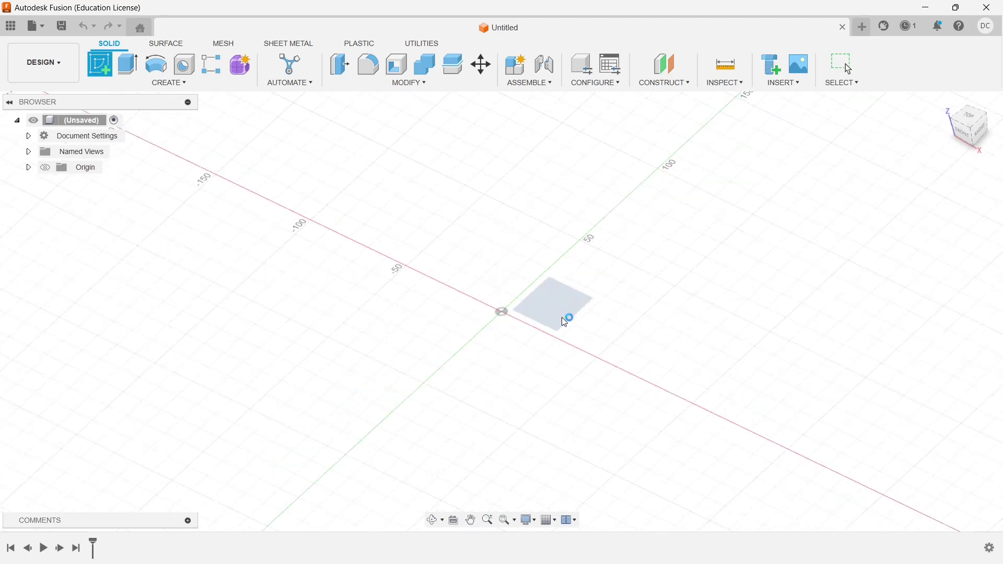
pyautogui.click(186, 84)
pyautogui.moveTo(182, 147)
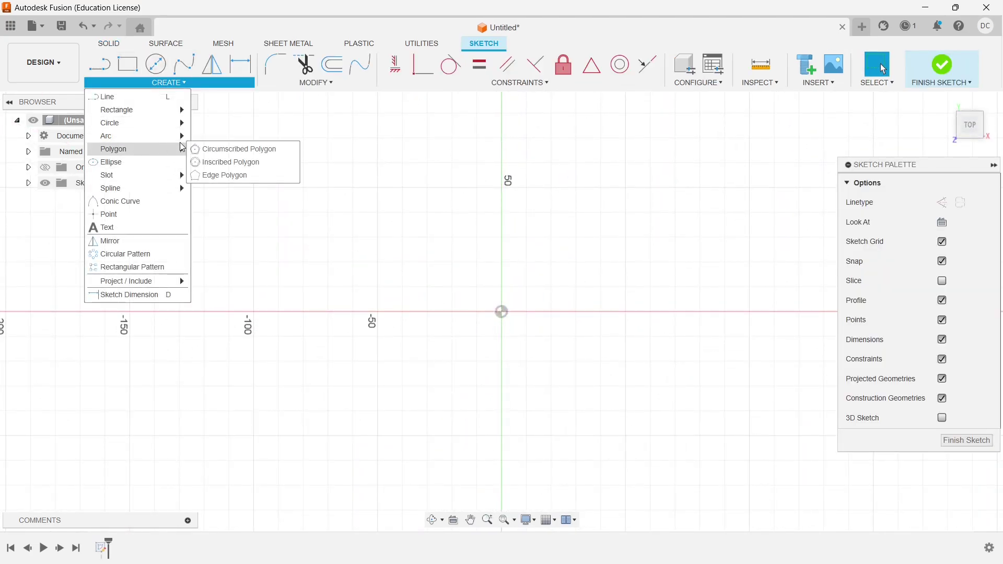
pyautogui.click(224, 162)
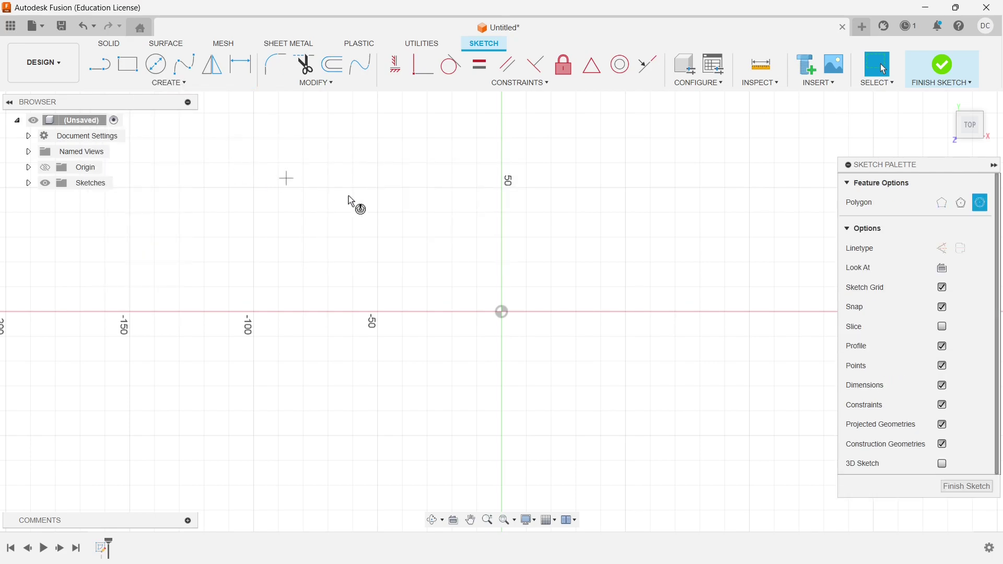
pyautogui.click(501, 312)
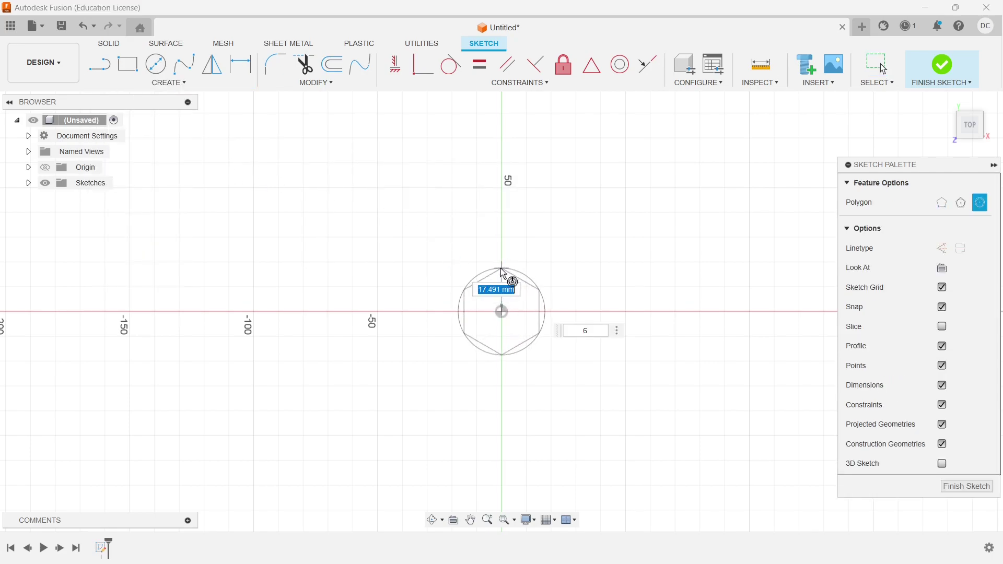
pyautogui.write('10')
pyautogui.press('Tab')
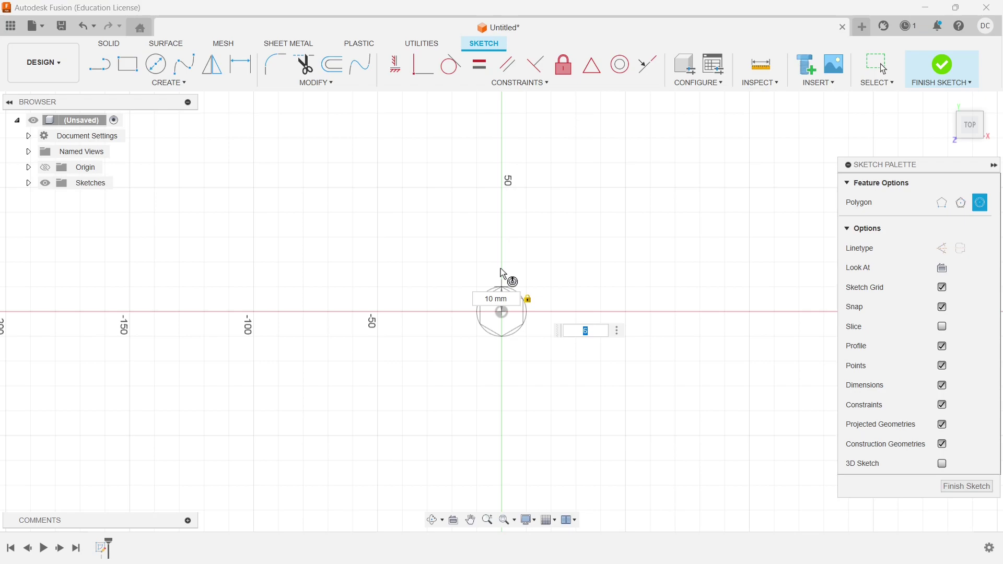
pyautogui.press('Tab')
pyautogui.scroll(5, 503, 272)
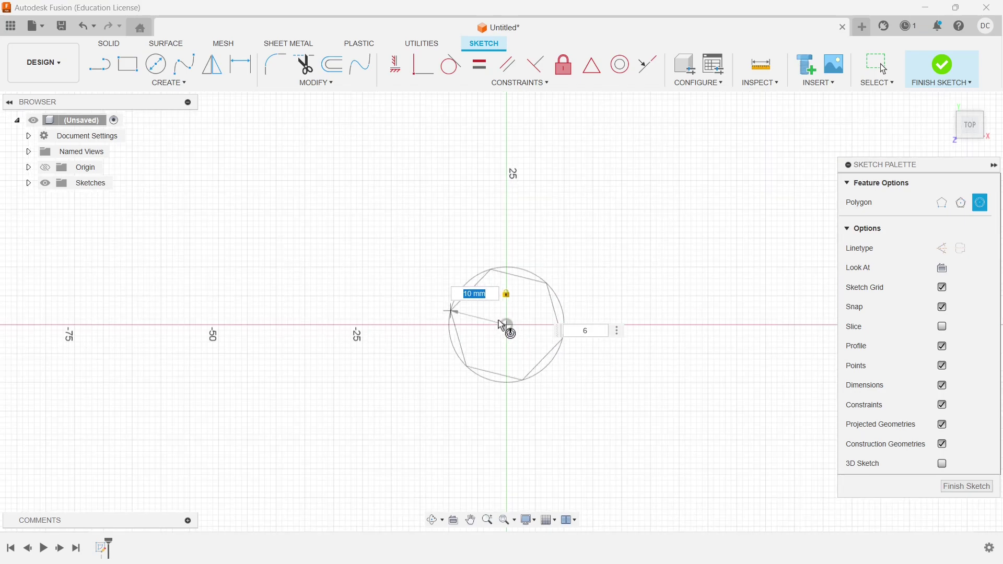
pyautogui.press('Return')
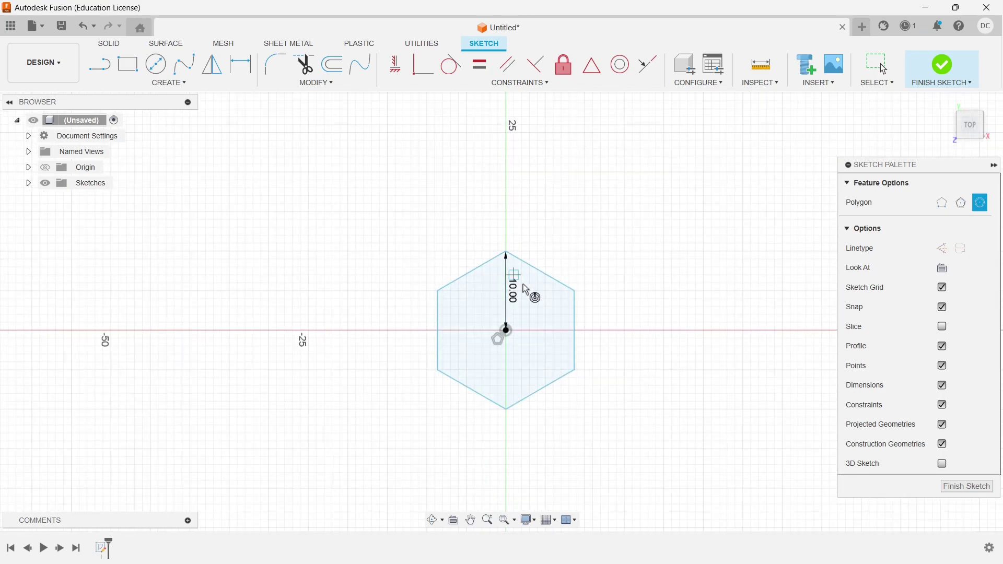
pyautogui.click(943, 65)
# - Extrude the hexagon profile 8 mm upward as a new body to form the nut blank
pyautogui.moveTo(643, 393)
pyautogui.keyDown('shift'); pyautogui.mouseDown(button='middle')
pyautogui.moveTo(610, 340)
pyautogui.moveTo(519, 282)
pyautogui.mouseUp(button='middle'); pyautogui.keyUp('shift')
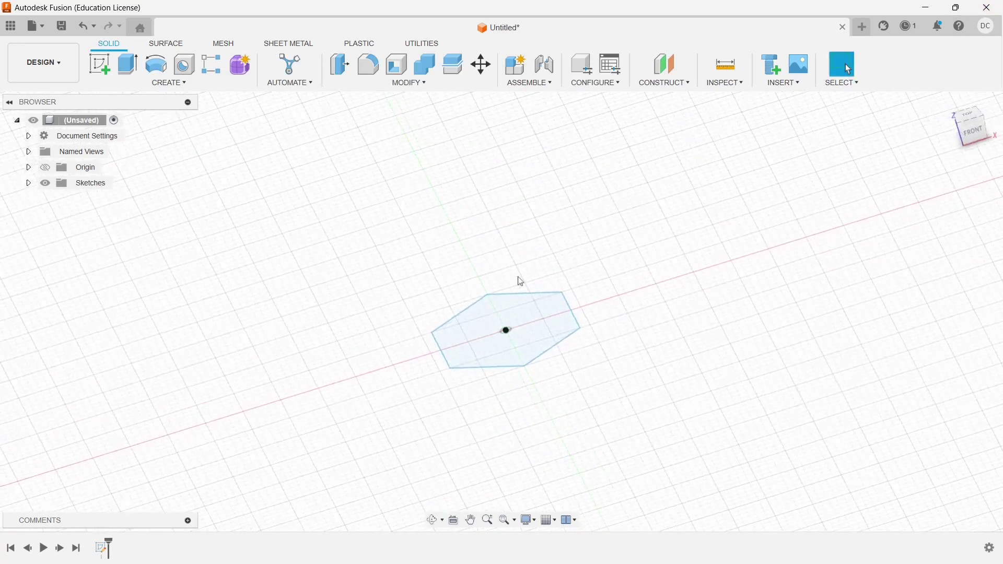
pyautogui.click(128, 64)
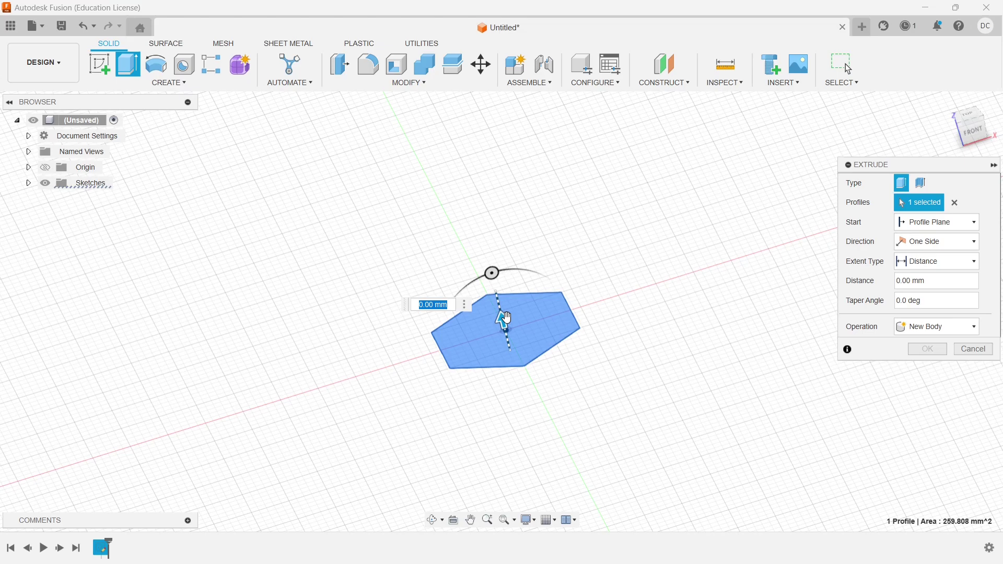
pyautogui.moveTo(504, 320); pyautogui.dragTo(492, 275)
pyautogui.press('Return')
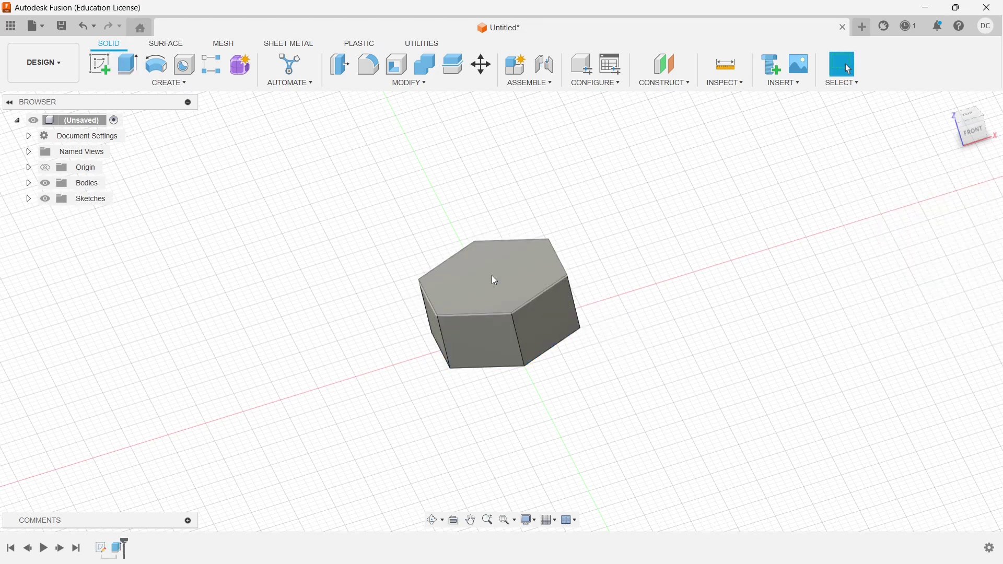
# - Sketch a circle about 24 mm in diameter on the nut's upper face, centred on the origin and enclosing the hexagon
pyautogui.click(99, 64)
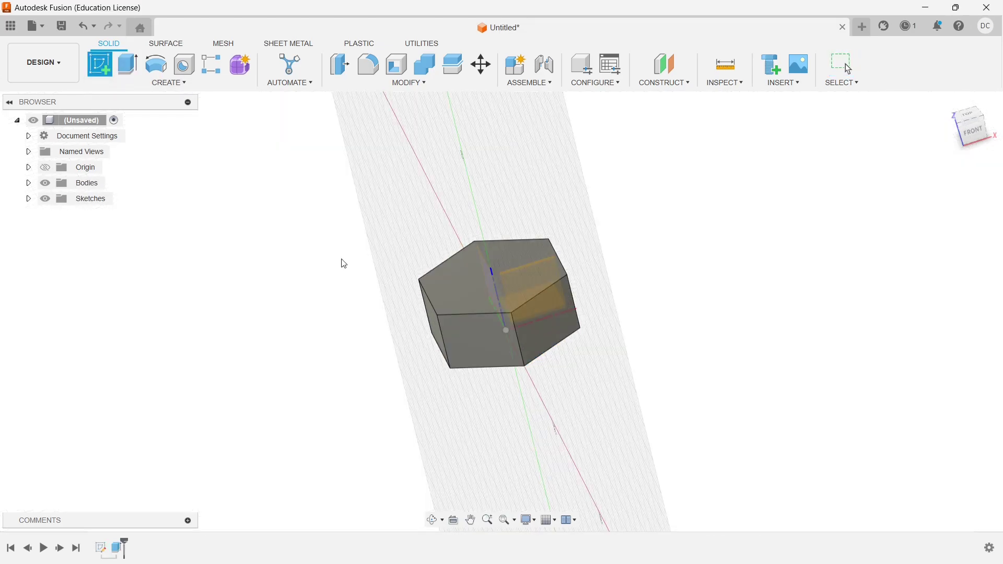
pyautogui.click(466, 303)
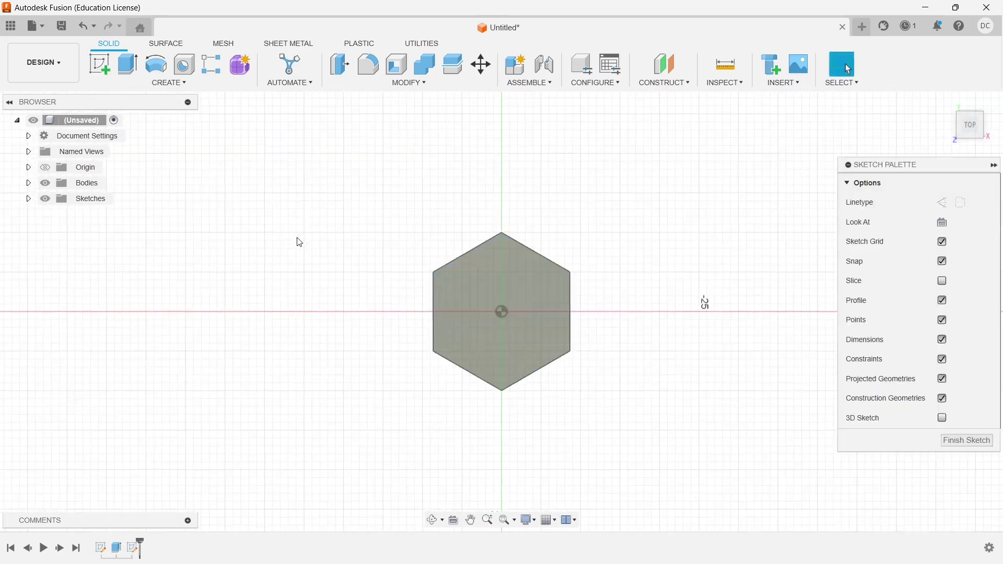
pyautogui.click(156, 64)
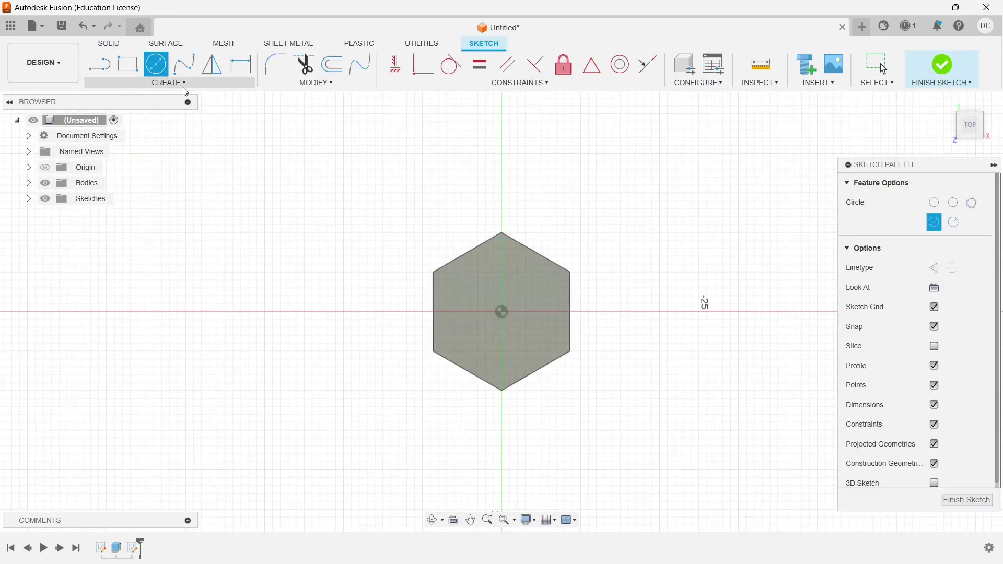
pyautogui.click(502, 312)
pyautogui.click(571, 242)
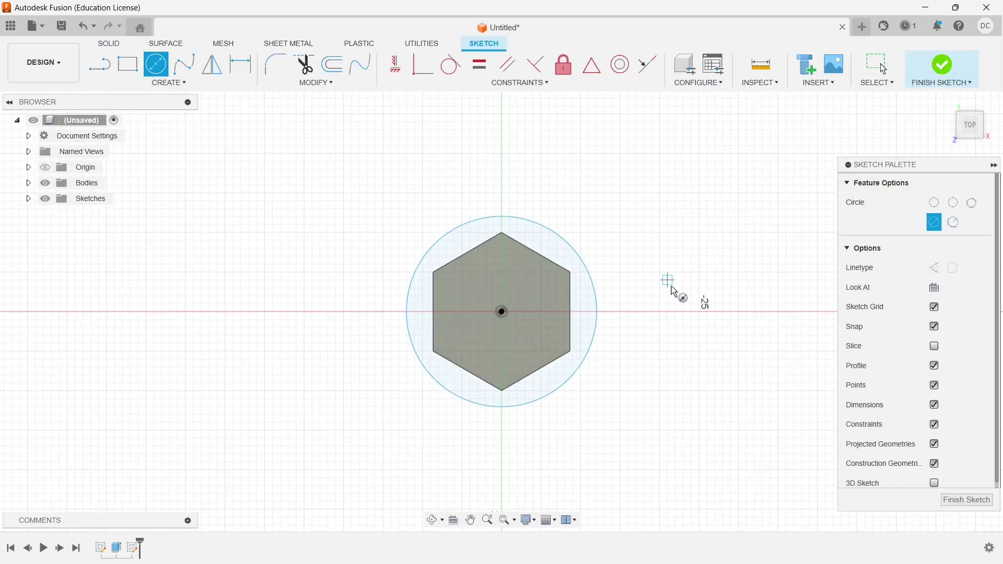
# - Make the circle tangent to an edge of the hexagon and finish the sketch
pyautogui.scroll(4, 672, 284)
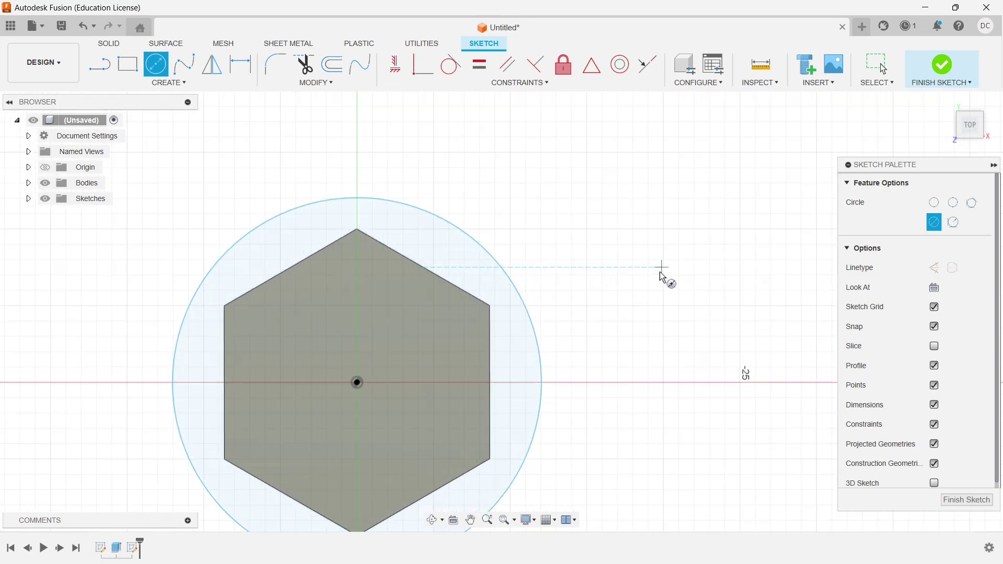
pyautogui.click(539, 83)
pyautogui.click(420, 124)
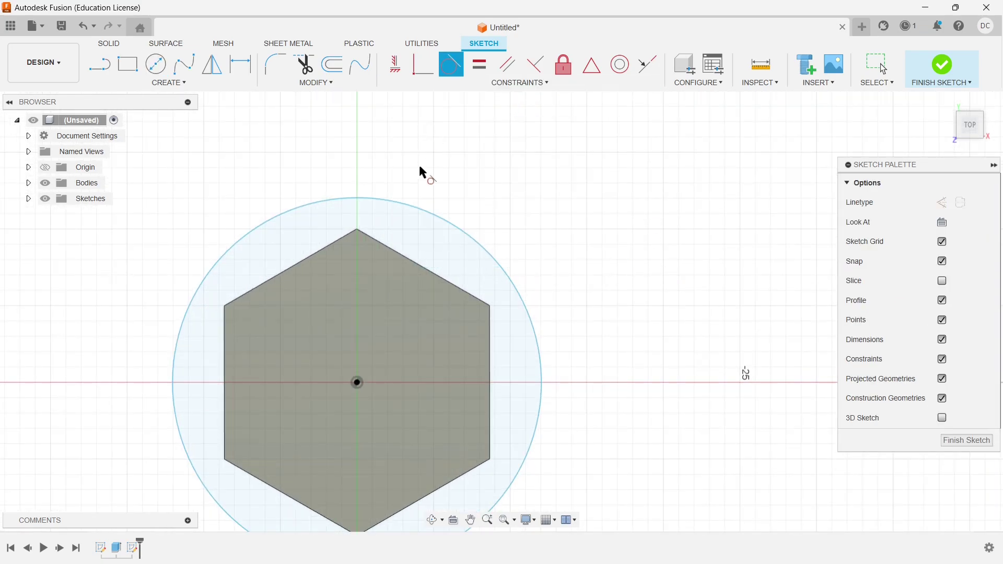
pyautogui.click(539, 83)
pyautogui.click(432, 126)
pyautogui.click(462, 236)
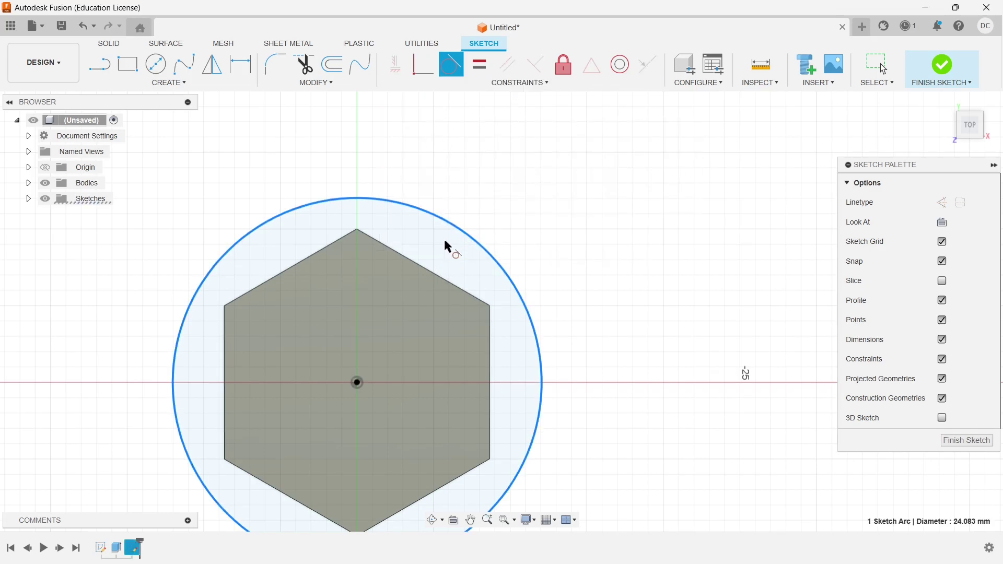
pyautogui.click(423, 273)
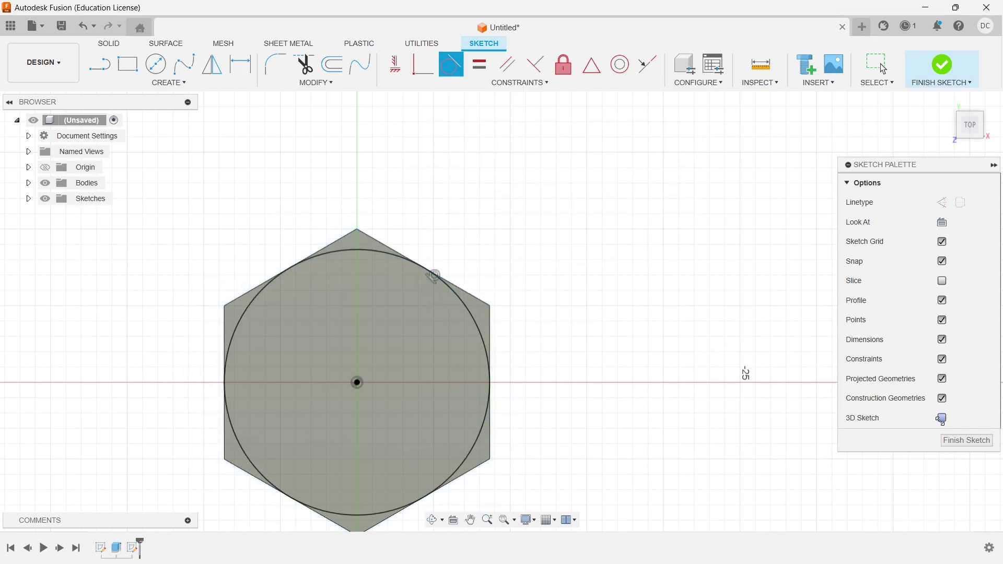
pyautogui.click(967, 440)
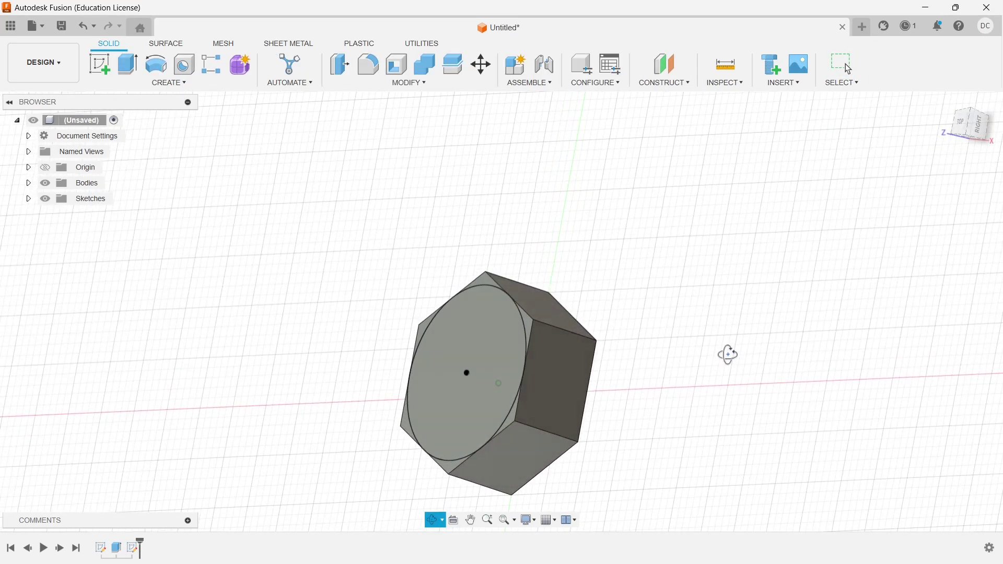
# - Extrude the circle -27 mm through the nut with a 45° taper angle and the Intersect operation to chamfer its upper corners
pyautogui.click(128, 65)
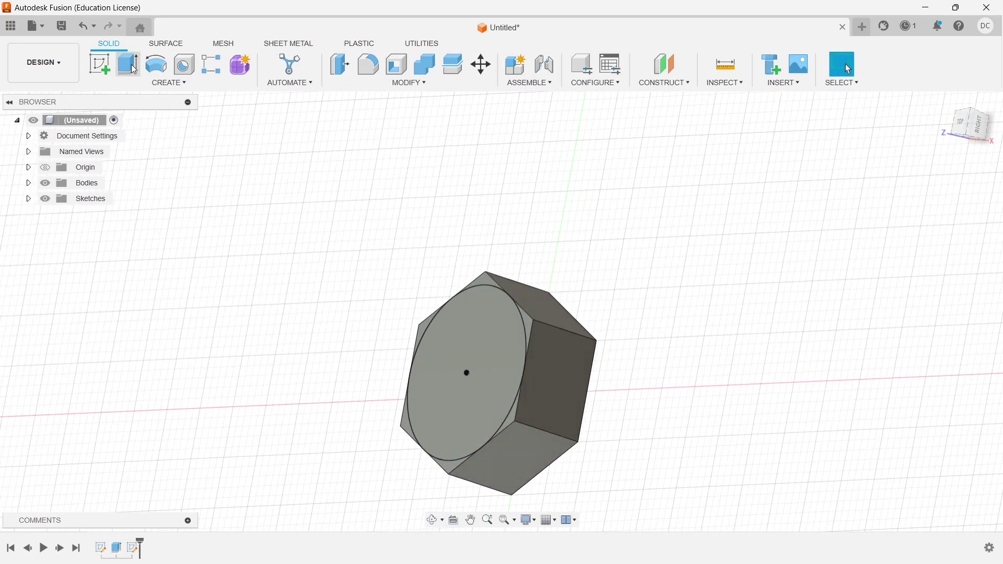
pyautogui.click(483, 338)
pyautogui.click(898, 301)
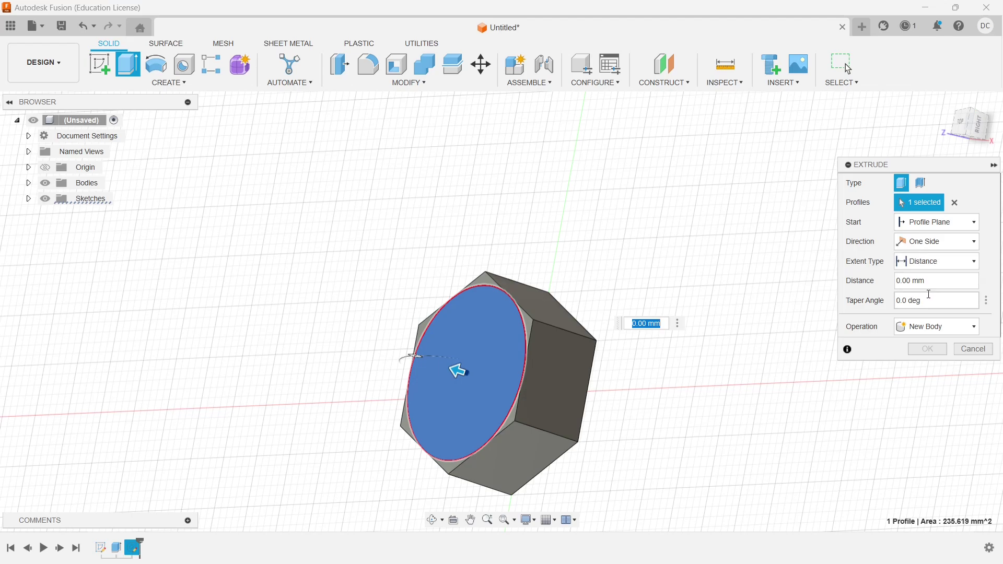
pyautogui.write('45')
pyautogui.hotkey('shift', 'Tab')
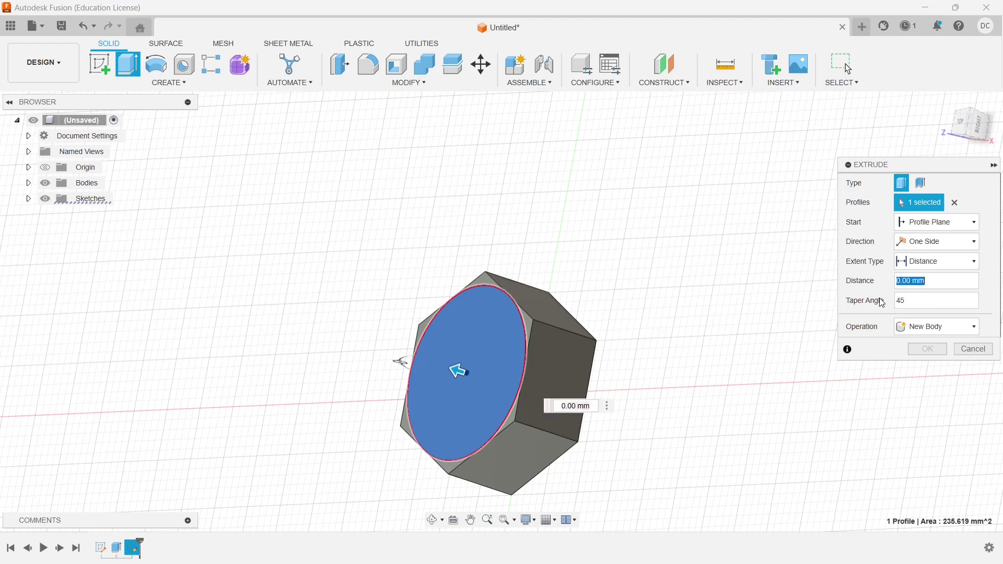
pyautogui.click(936, 326)
pyautogui.click(926, 371)
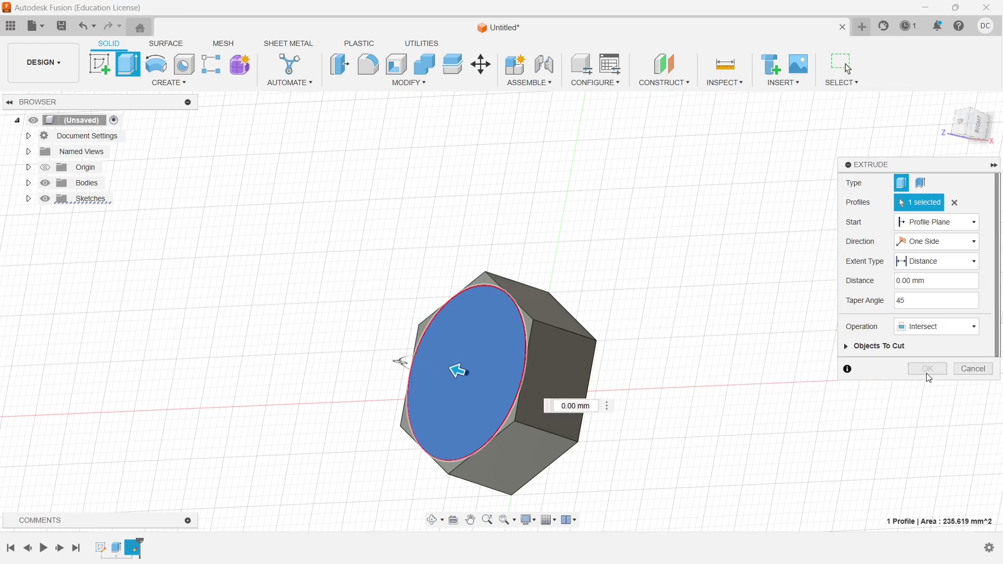
pyautogui.moveTo(458, 371); pyautogui.dragTo(695, 375)
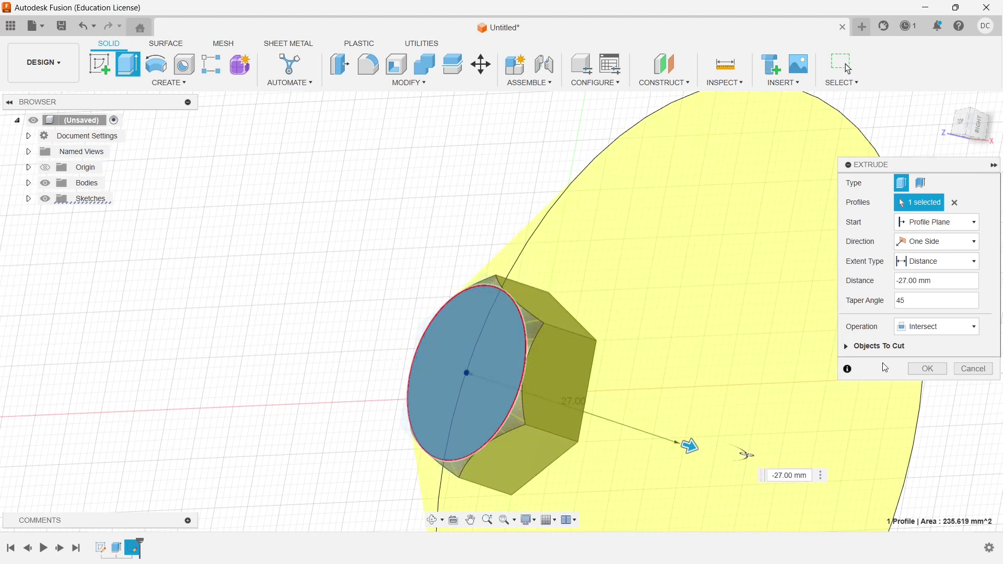
pyautogui.click(928, 368)
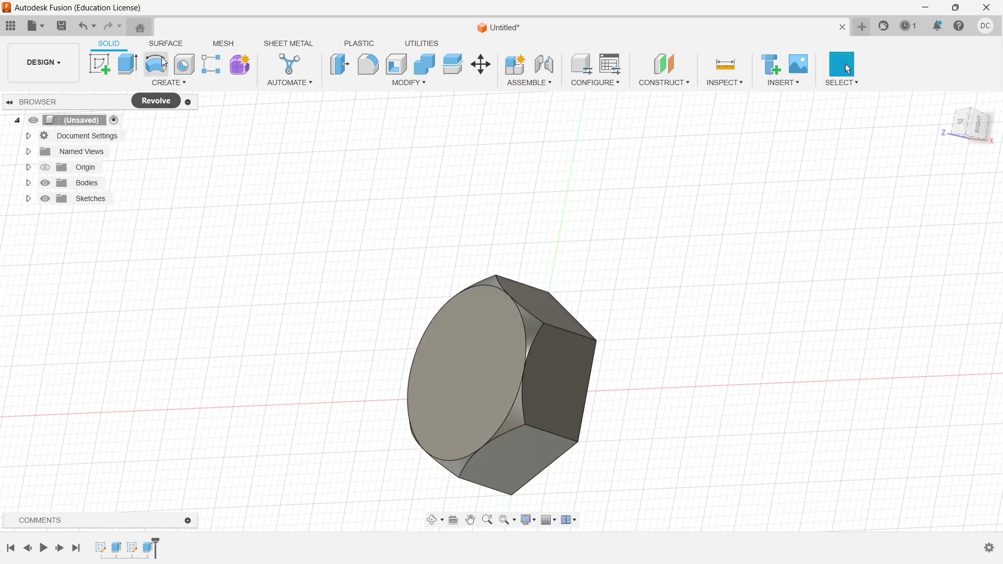
# - Start a hole on the nut's circular upper face and position its centre on the origin
pyautogui.click(184, 87)
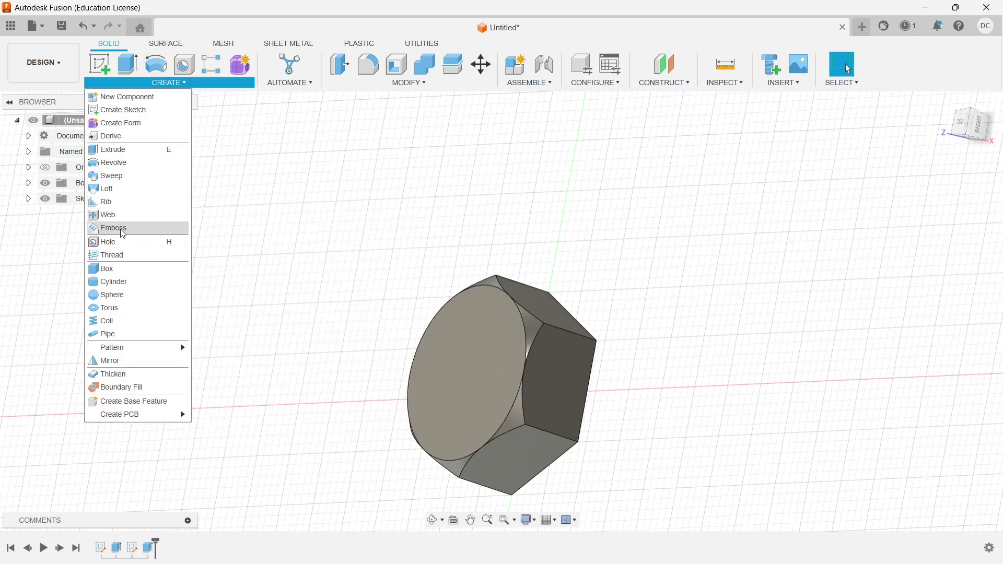
pyautogui.click(119, 244)
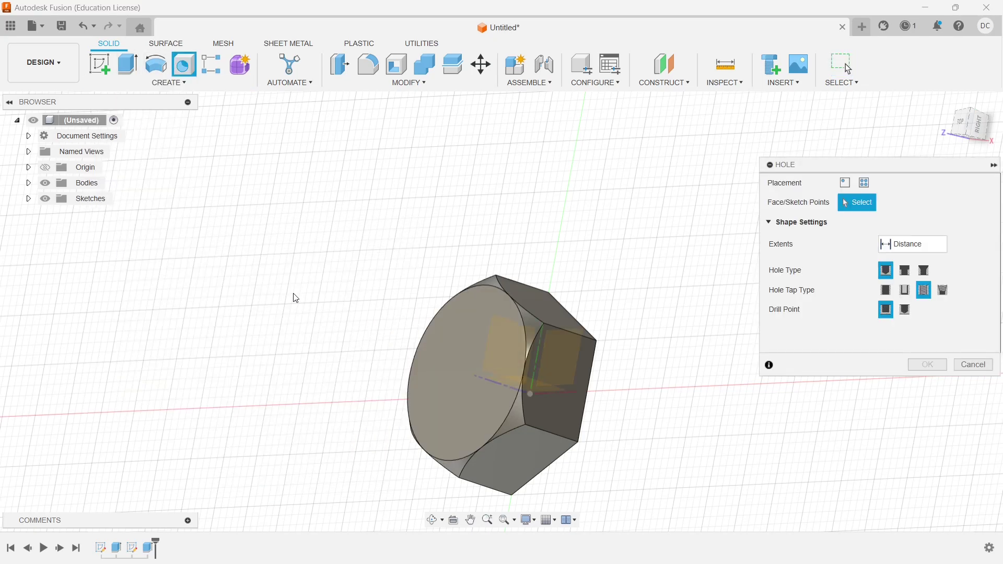
pyautogui.click(477, 354)
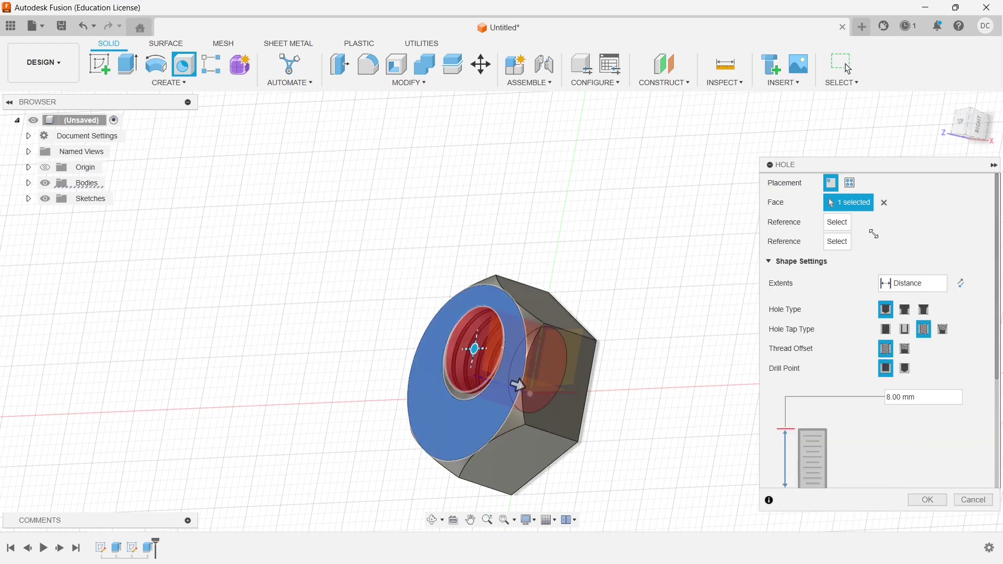
pyautogui.click(963, 125)
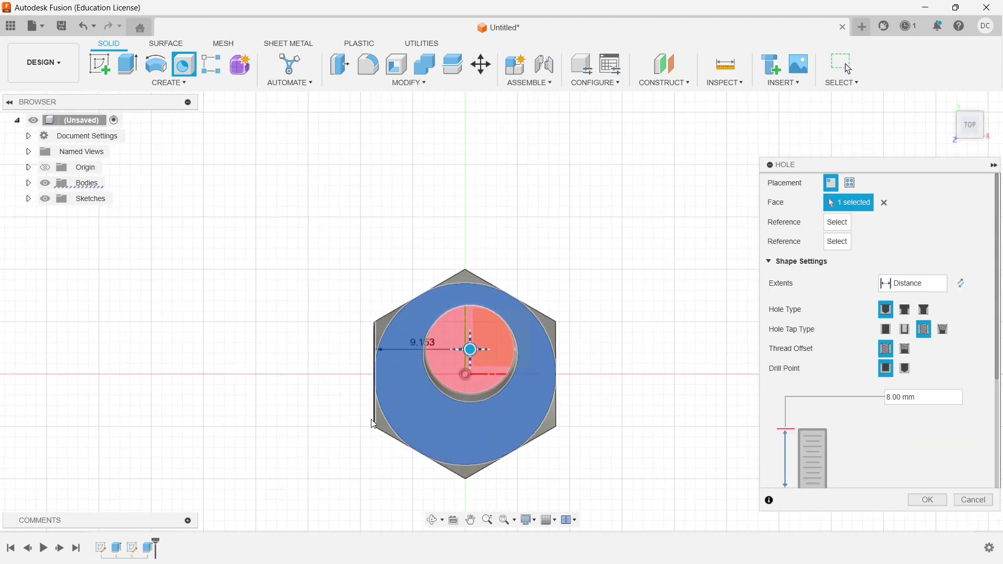
pyautogui.scroll(5, 429, 382)
pyautogui.moveTo(491, 354); pyautogui.dragTo(220, 327, button='middle')
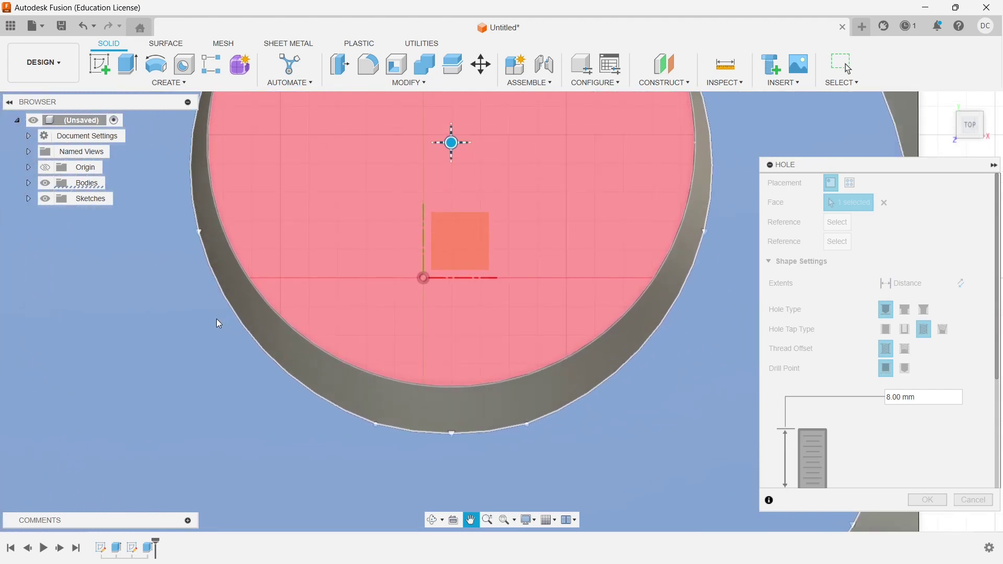
pyautogui.moveTo(460, 142)
pyautogui.mouseDown()
pyautogui.moveTo(450, 142)
pyautogui.moveTo(424, 277)
pyautogui.mouseUp()
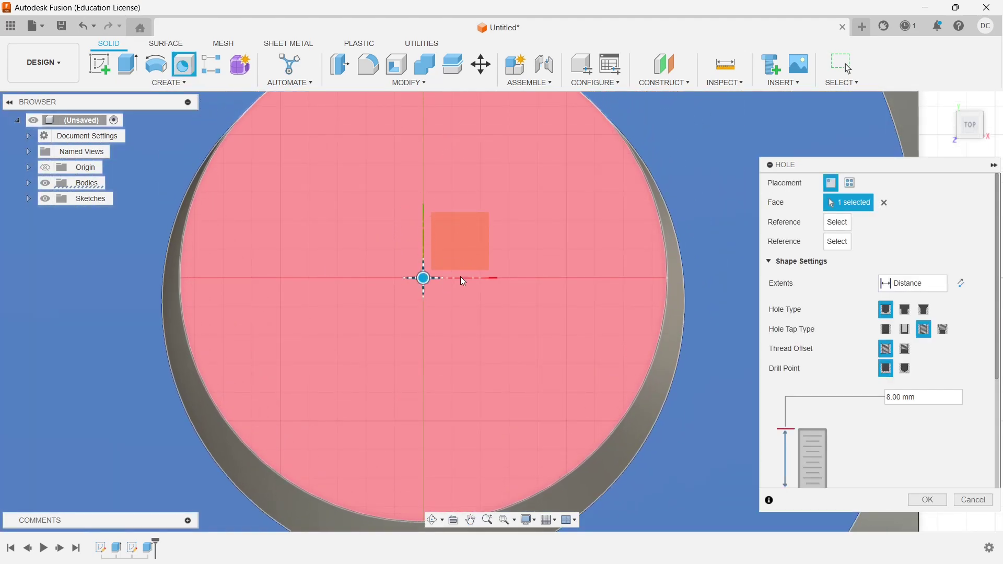
pyautogui.scroll(-2, 562, 324)
pyautogui.scroll(1, 569, 291)
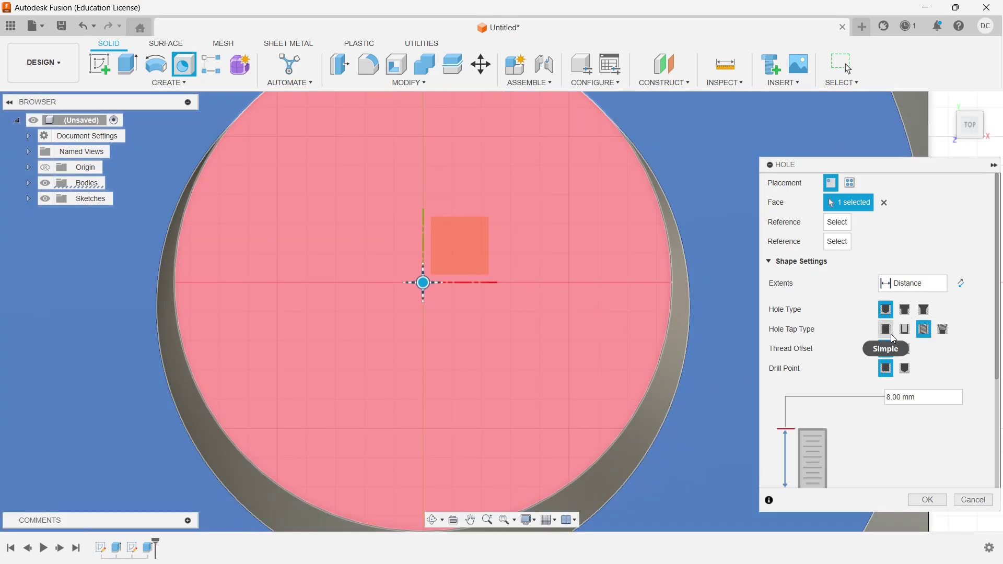
# - Set up the hole as a tapped hole with distance extents and a depth of 8 mm
pyautogui.click(924, 329)
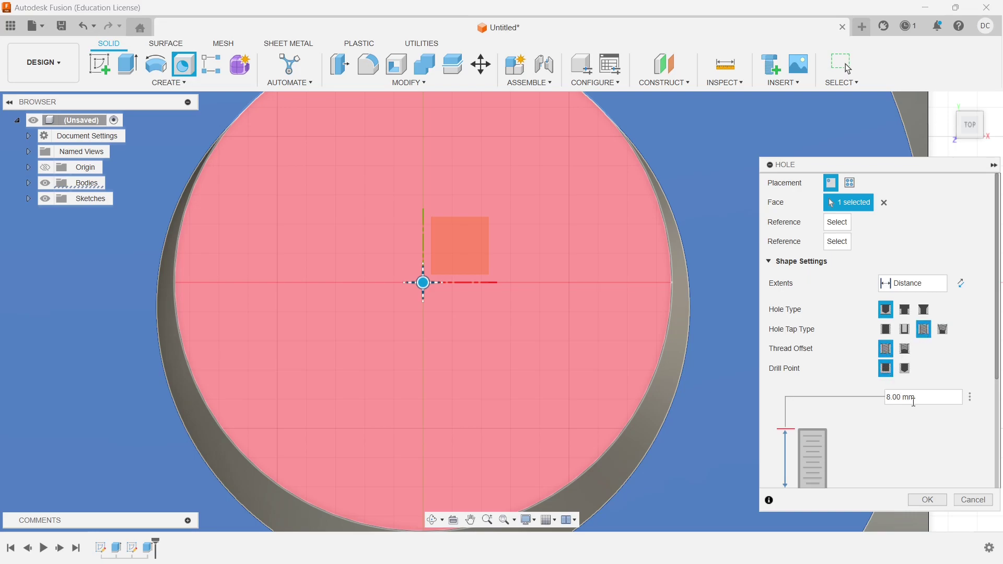
pyautogui.click(884, 398)
pyautogui.scroll(-1, 820, 422)
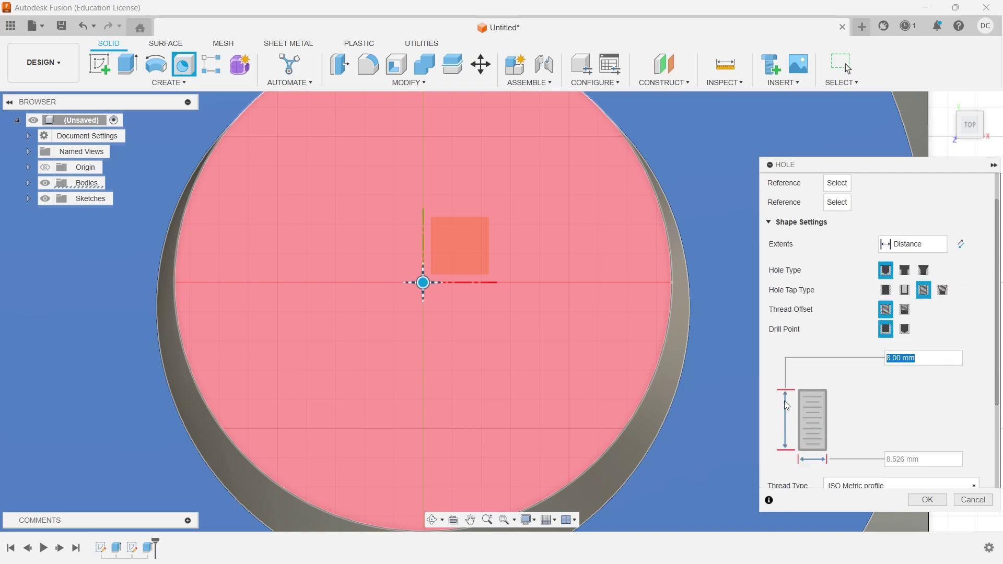
pyautogui.scroll(-2, 842, 404)
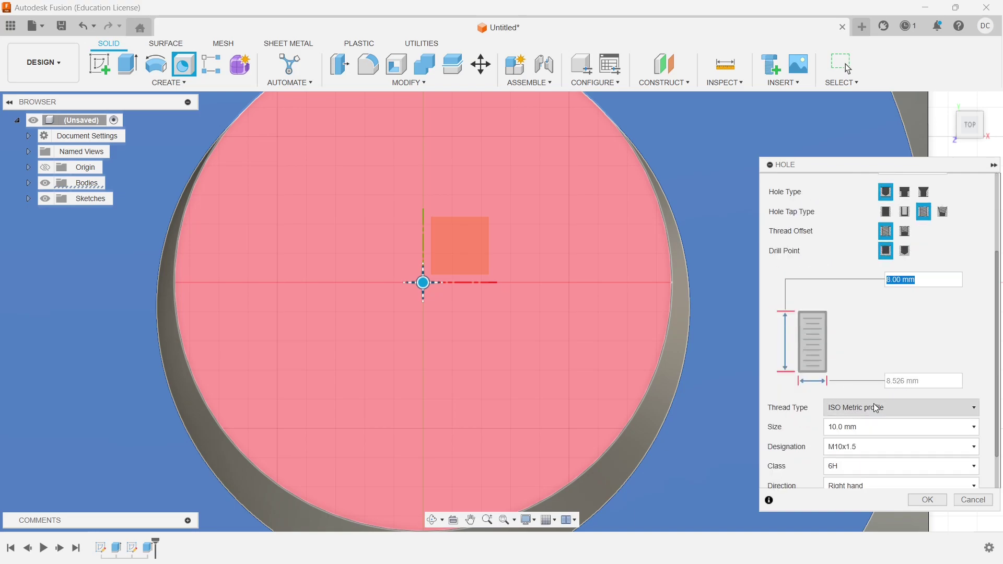
# - Set the ISO Metric thread to size 10.0 mm, designation M10x1.5, modeled and right hand, and create the hole
pyautogui.scroll(-1, 845, 429)
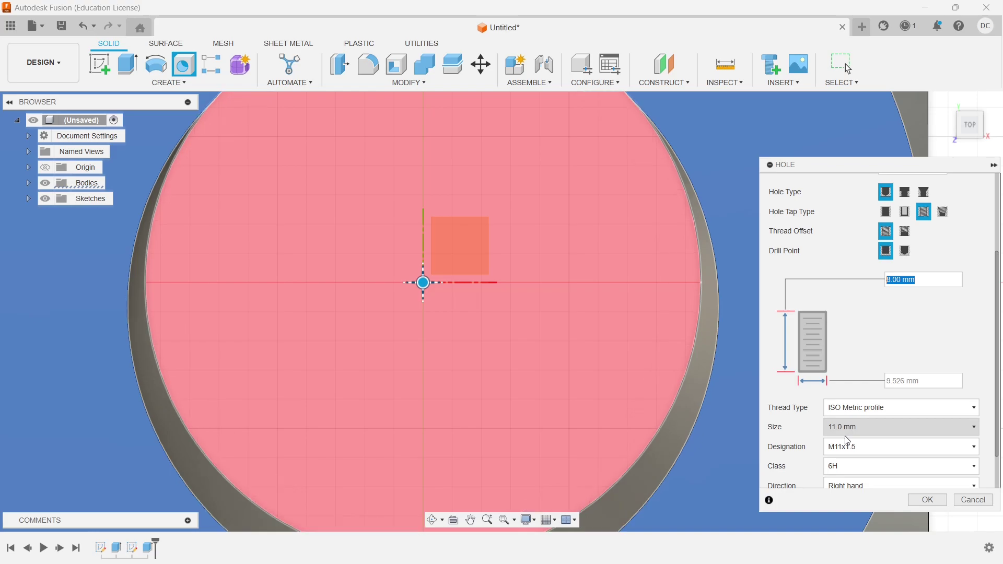
pyautogui.scroll(1, 835, 315)
pyautogui.scroll(-1, 834, 366)
pyautogui.scroll(-1, 829, 470)
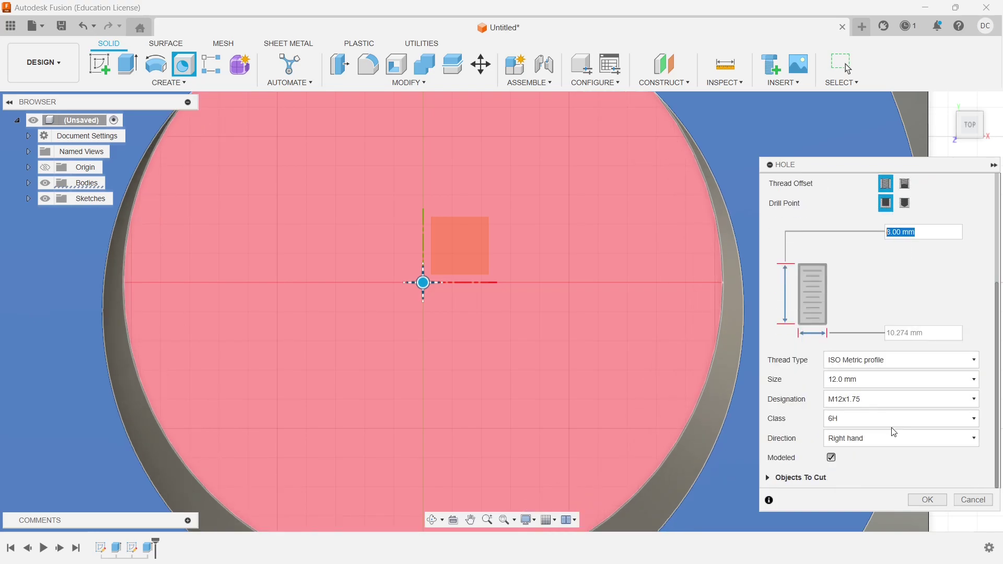
pyautogui.scroll(-2, 601, 379)
pyautogui.scroll(-2, 598, 375)
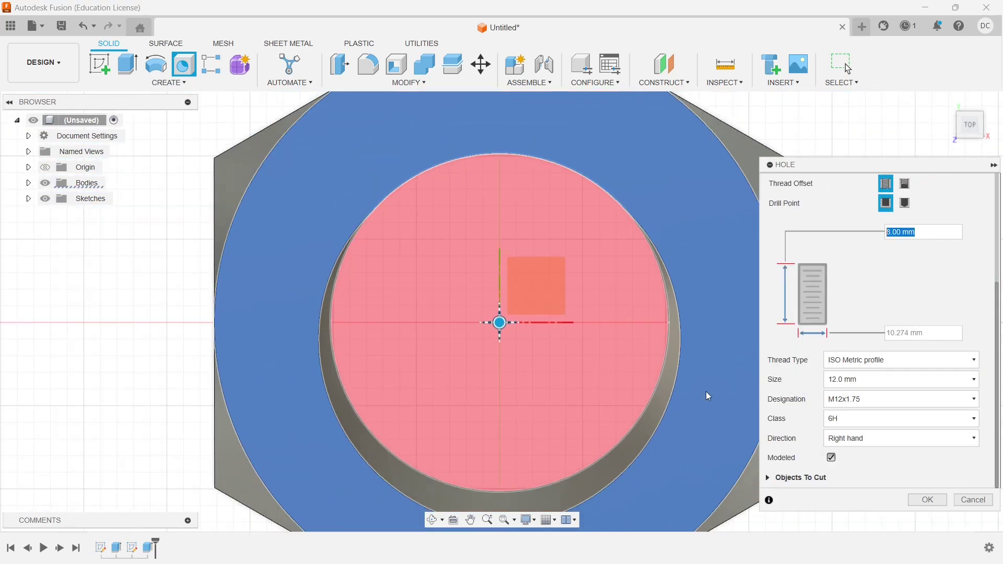
pyautogui.click(865, 399)
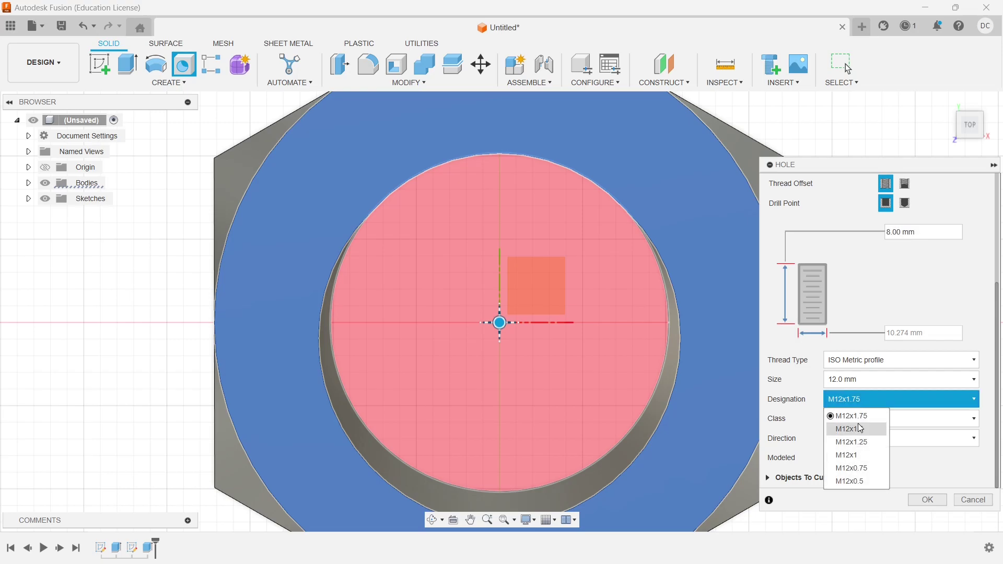
pyautogui.click(862, 379)
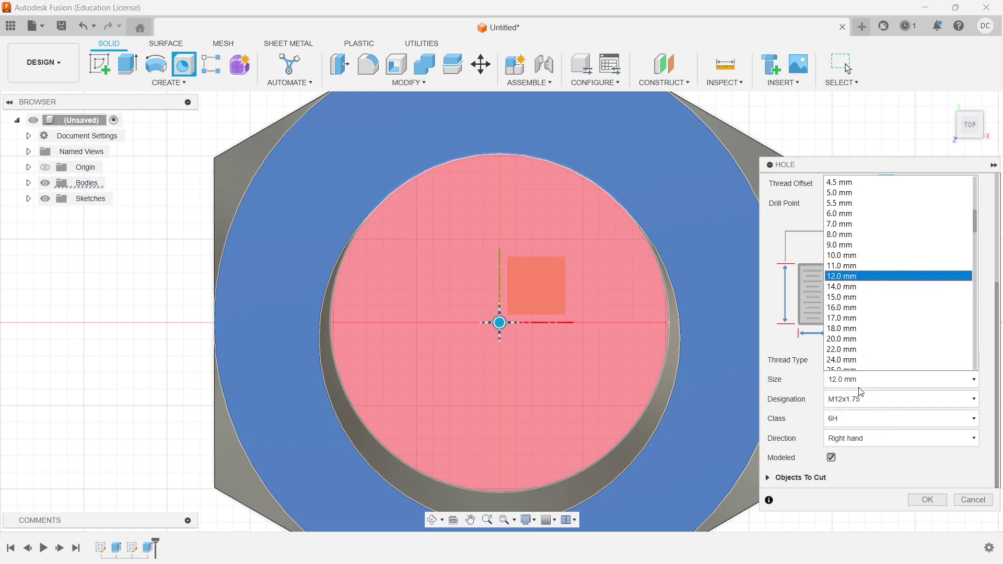
pyautogui.click(851, 245)
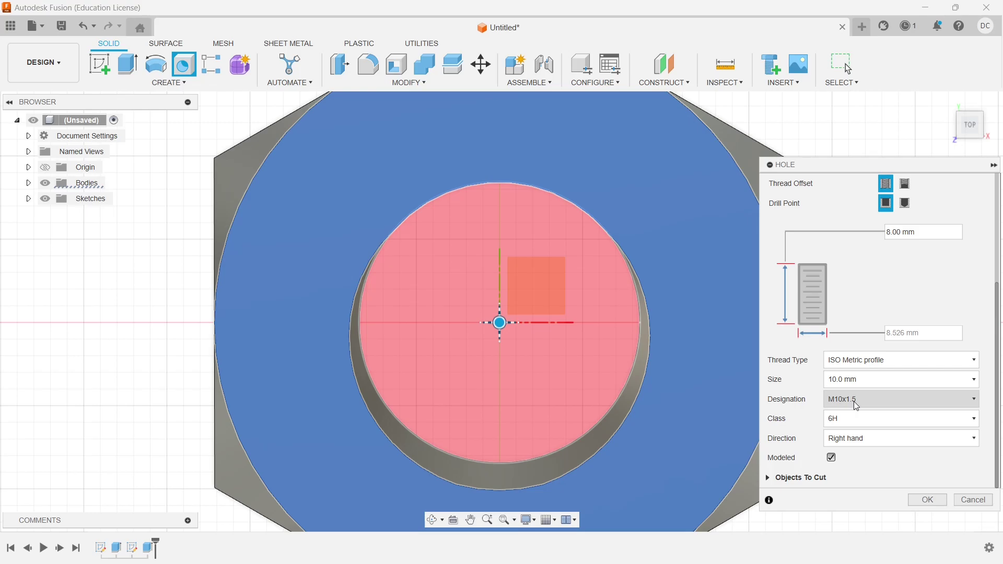
pyautogui.click(928, 500)
pyautogui.keyDown('shift'); pyautogui.moveTo(901, 377); pyautogui.dragTo(801, 368, button='middle'); pyautogui.keyUp('shift')
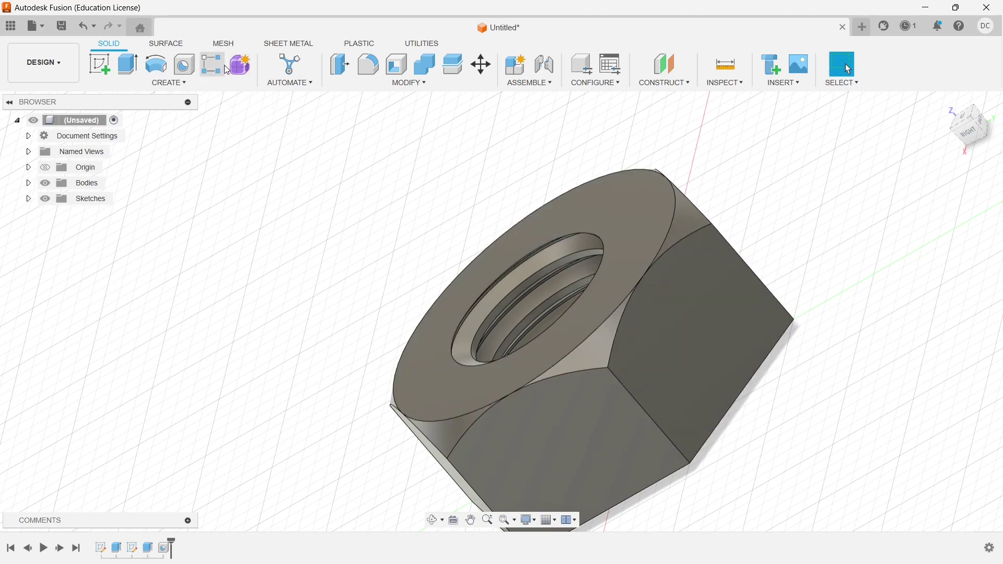
# - Apply the Steel, Mild physical material from the Fusion Material Library to the nut body
pyautogui.click(417, 84)
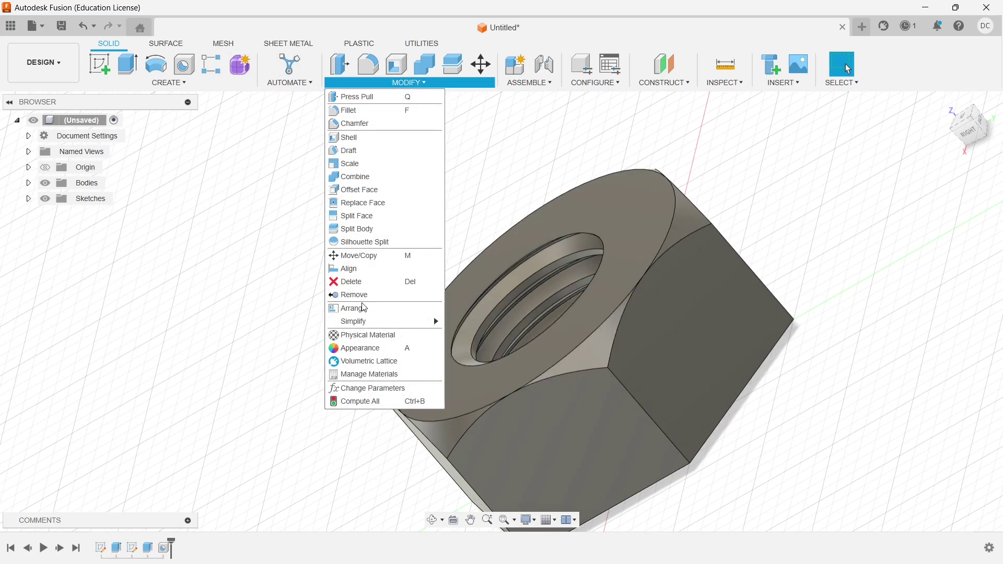
pyautogui.click(372, 336)
pyautogui.scroll(-2, 883, 398)
pyautogui.scroll(-5, 883, 398)
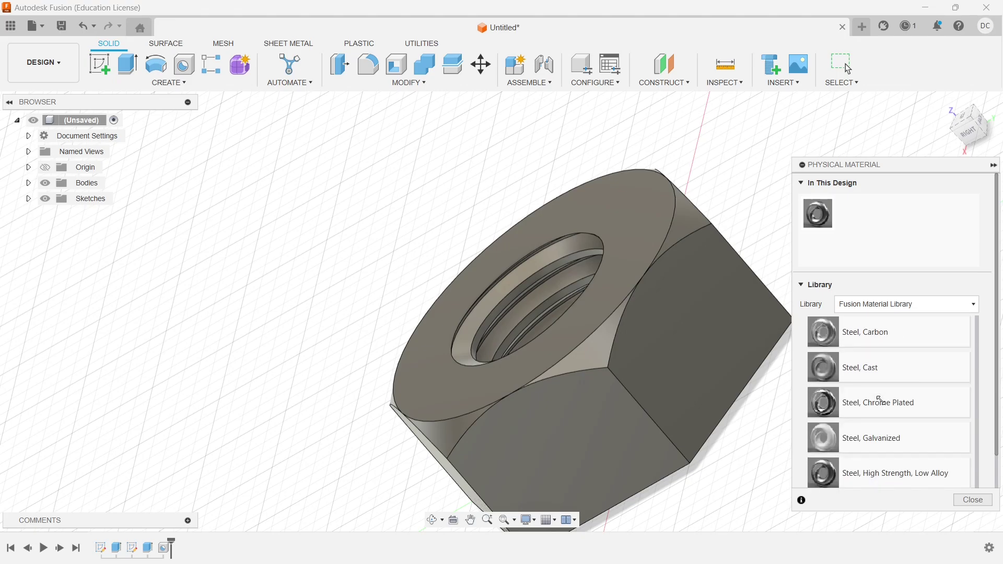
pyautogui.moveTo(856, 436); pyautogui.dragTo(647, 335)
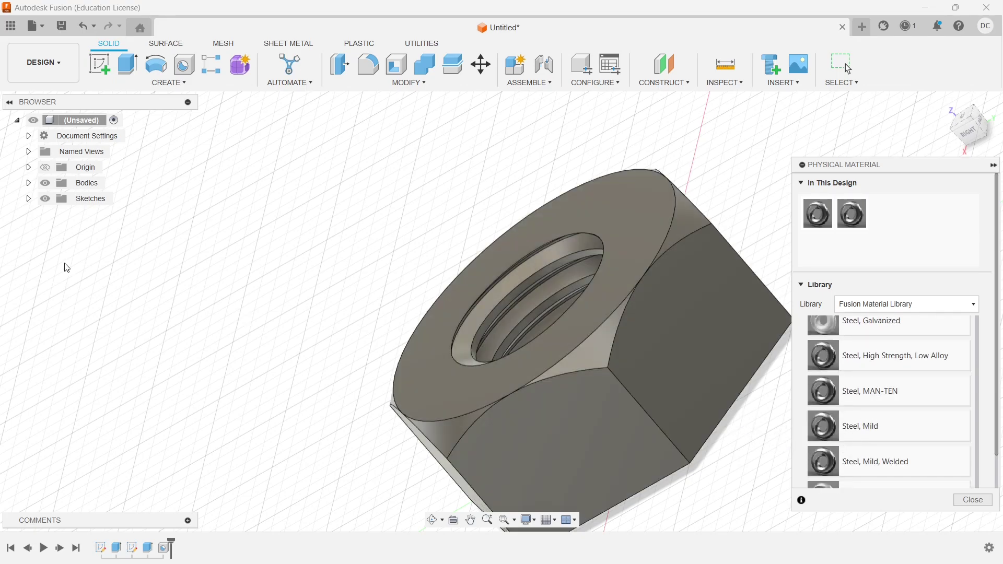
pyautogui.click(100, 183)
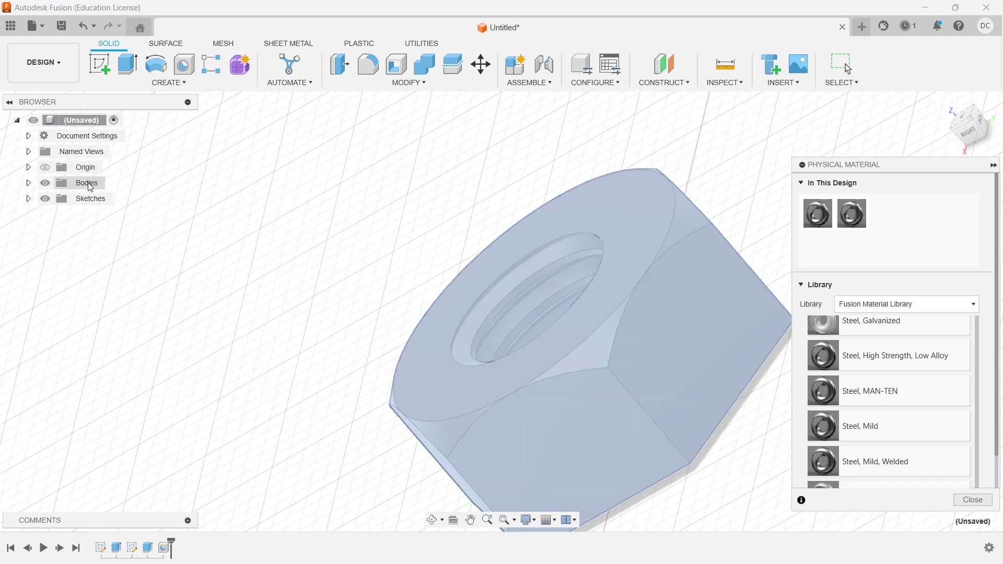
pyautogui.click(92, 185)
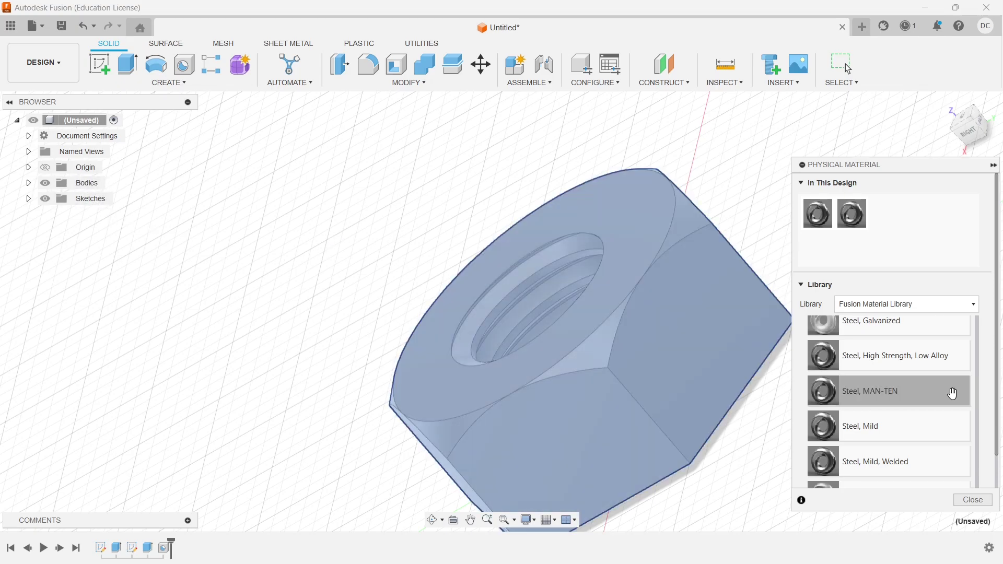
pyautogui.click(962, 501)
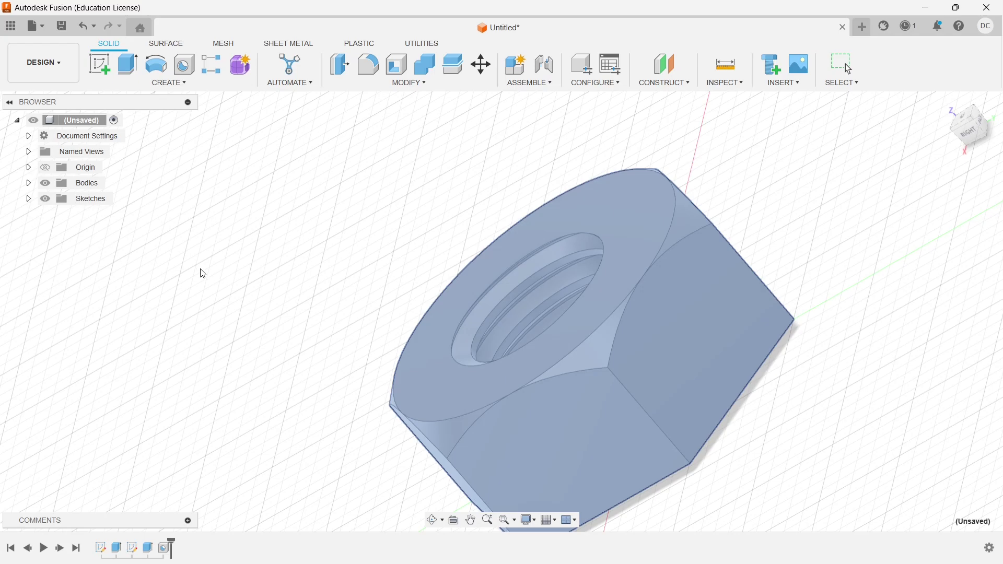
# - Create a component from the nut's bodies and rename it Nut M10
pyautogui.rightClick(79, 183)
pyautogui.click(100, 193)
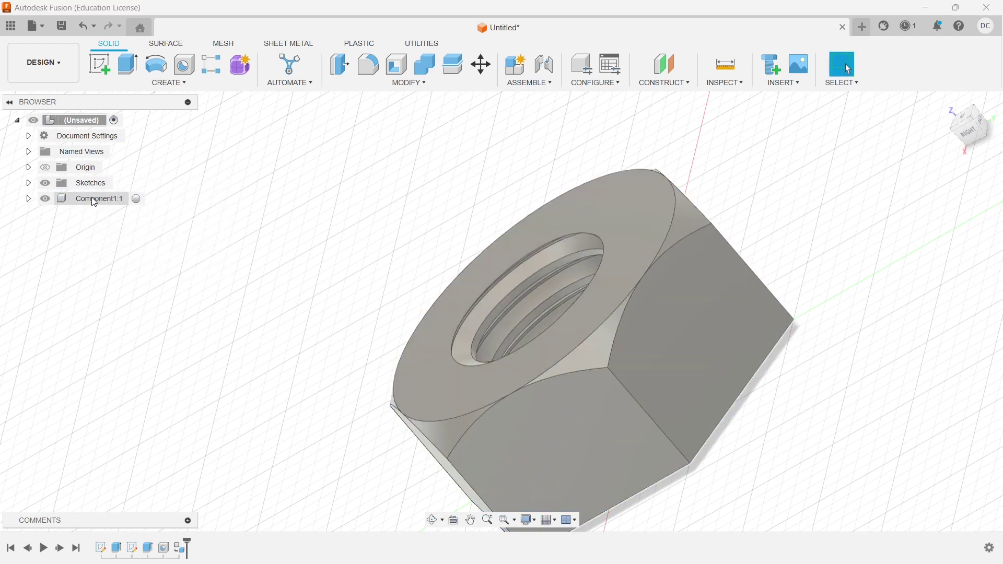
pyautogui.rightClick(89, 198)
pyautogui.click(135, 295)
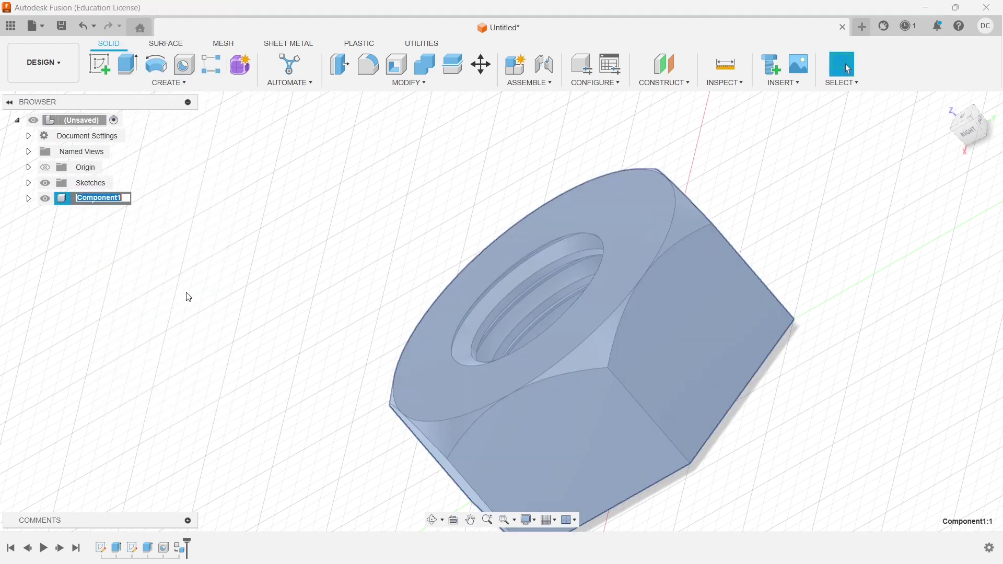
pyautogui.write('Nut M10')
pyautogui.press('Return')
# - Save the design as Nut M10 in the Plummer Block Recording project and check the nut drawings in Microsoft Whiteboard
pyautogui.hotkey('ctrl', 's')
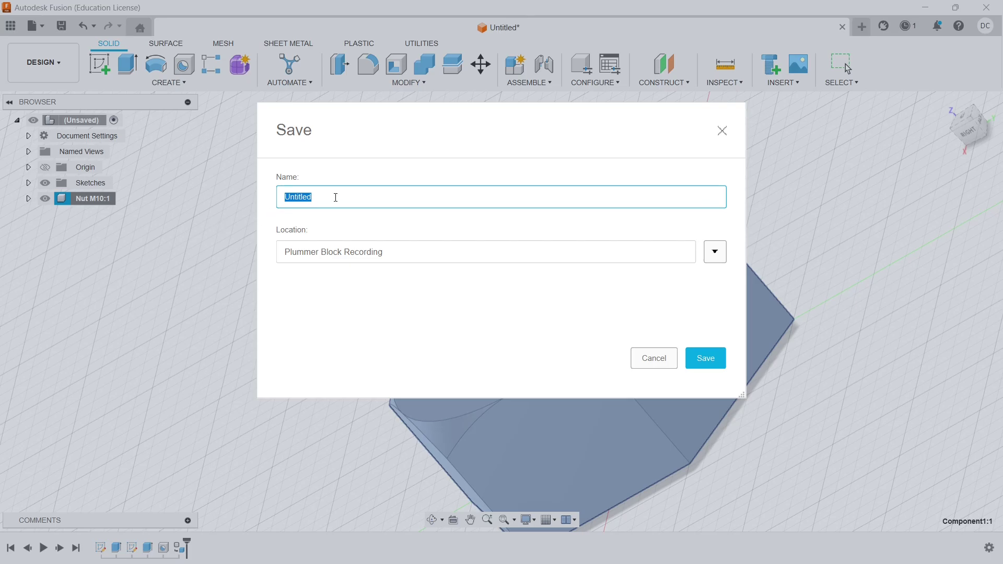
pyautogui.write('Nut')
pyautogui.write('0')
pyautogui.press('Return')
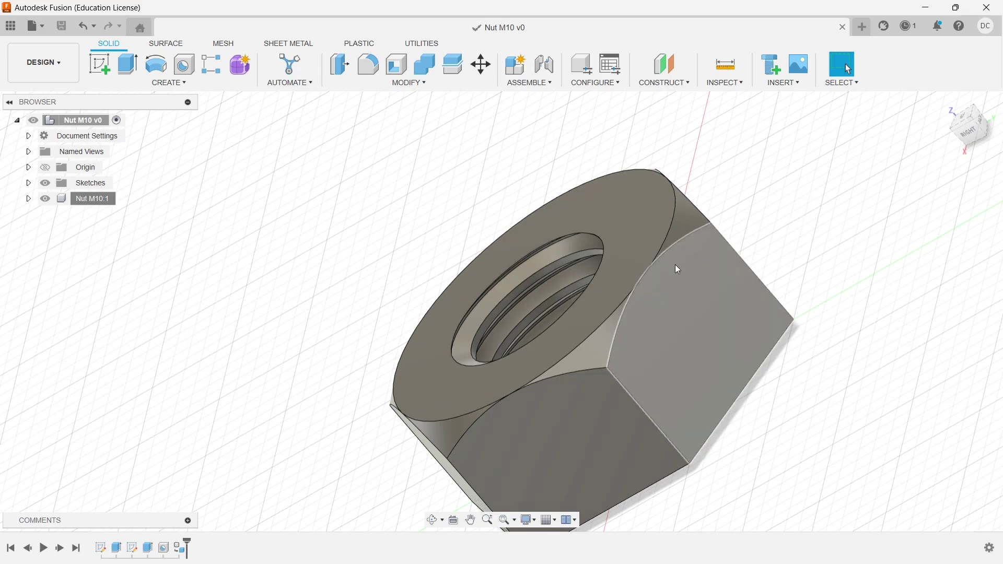
pyautogui.hotkey('alt', 'Tab')
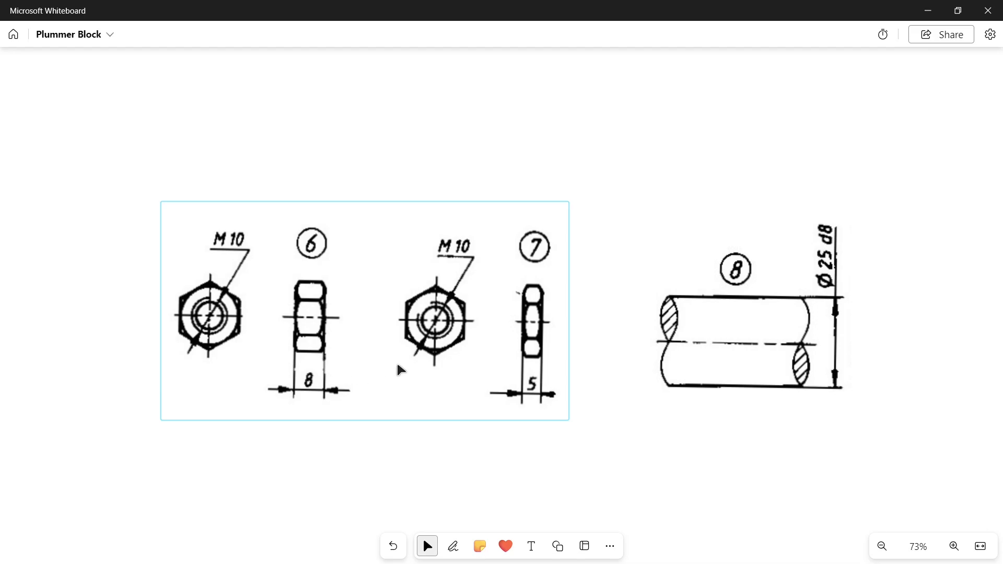
pyautogui.hotkey('alt', 'Tab')
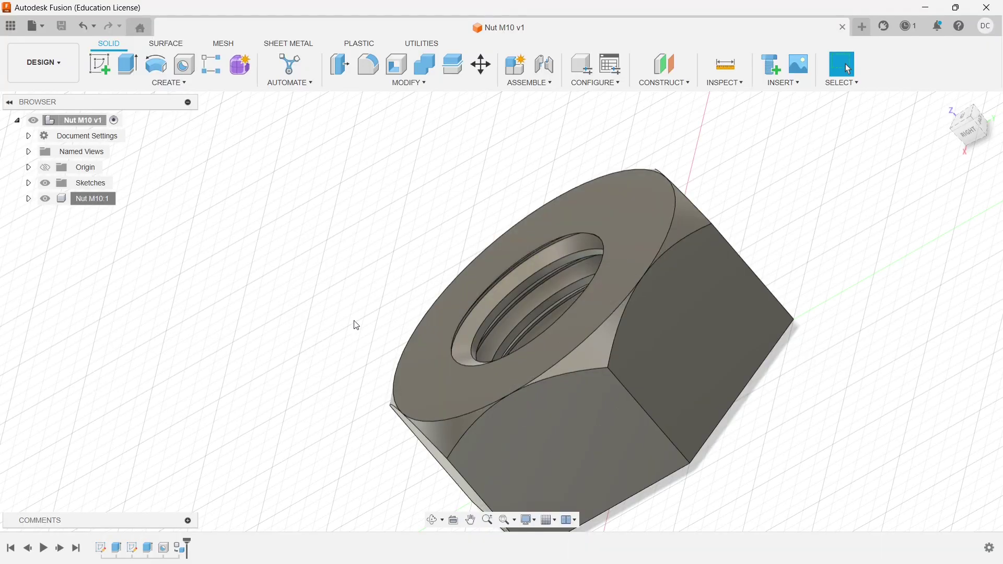
# - Close the nut design and copy the Nut M10 file within the Plummer Block Recording project
pyautogui.click(10, 26)
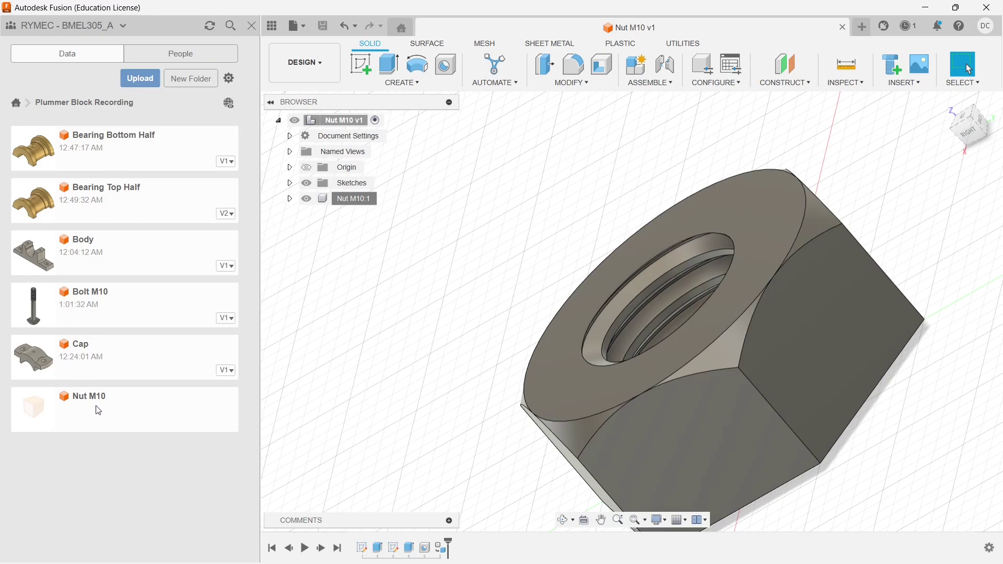
pyautogui.click(843, 28)
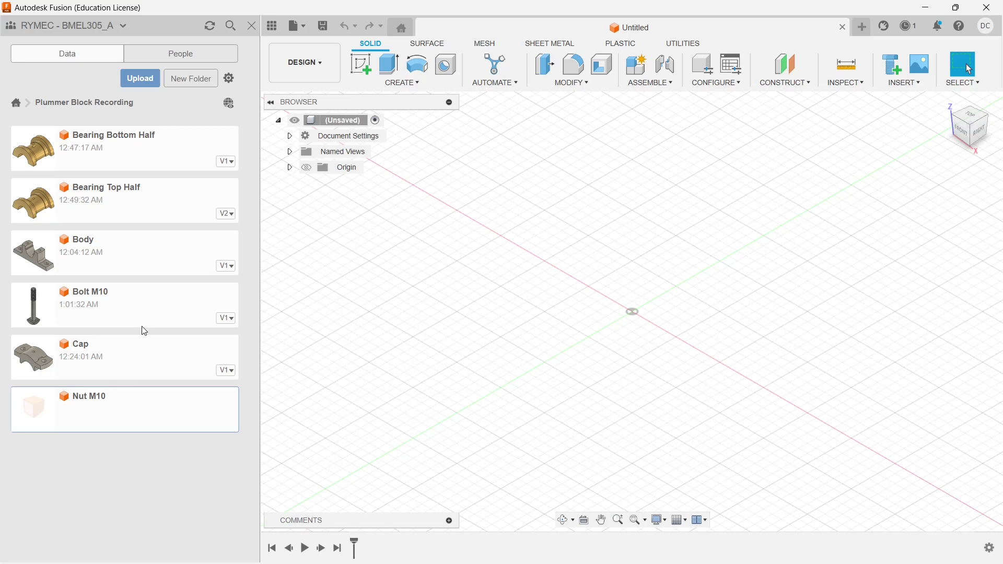
pyautogui.click(210, 26)
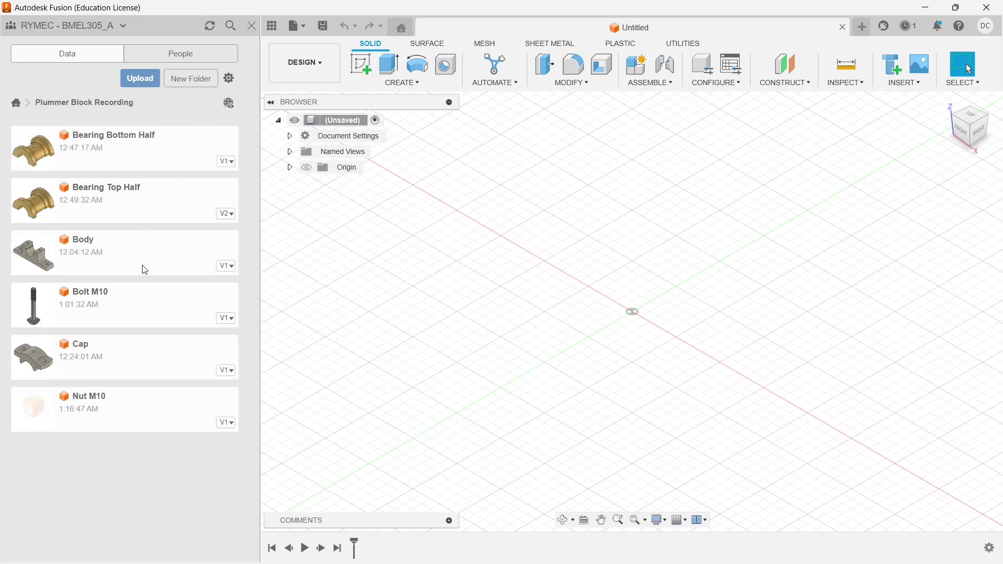
pyautogui.rightClick(115, 407)
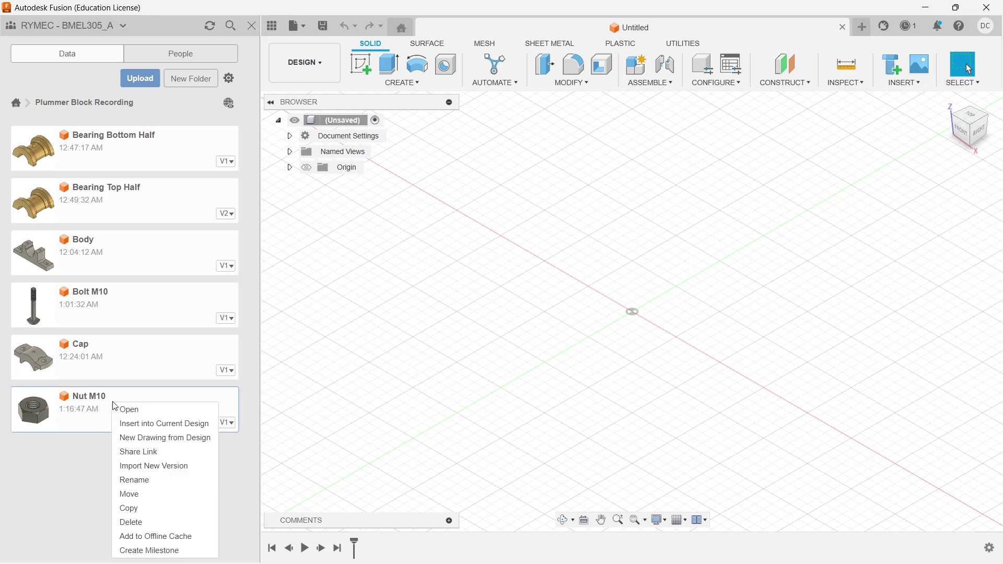
pyautogui.click(150, 509)
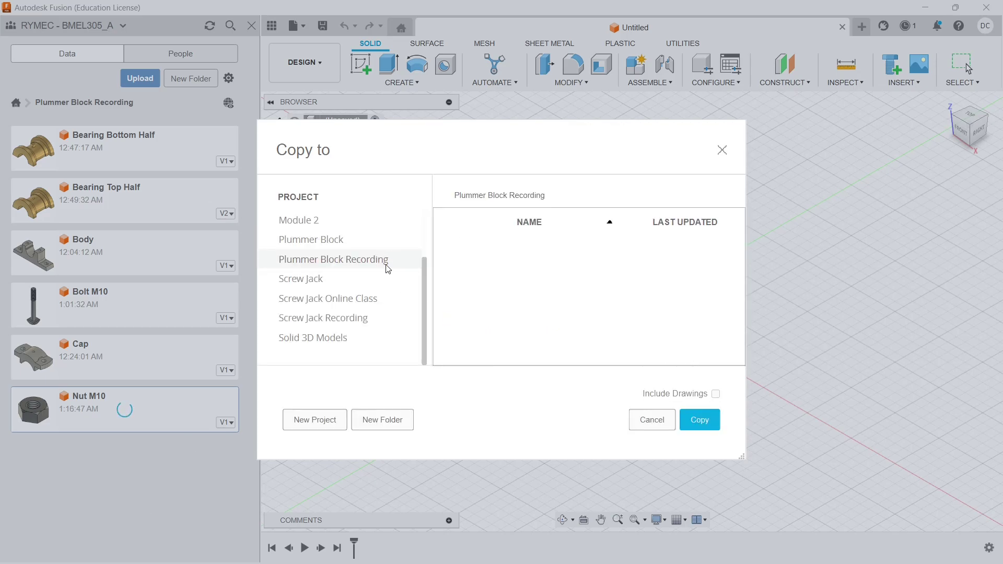
pyautogui.click(702, 420)
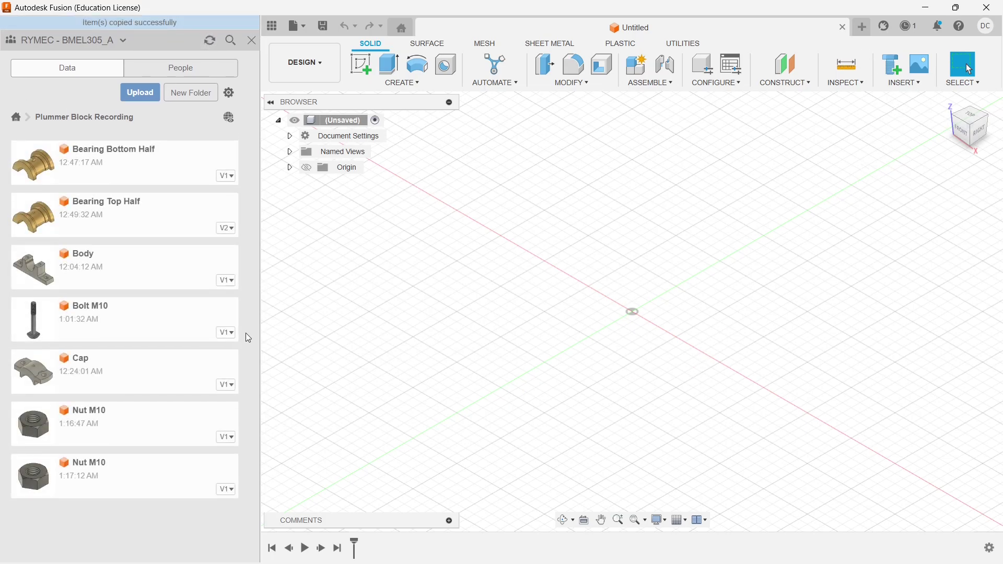
# - Rename the newer Nut M10 copy as Lock Nut M10
pyautogui.rightClick(107, 481)
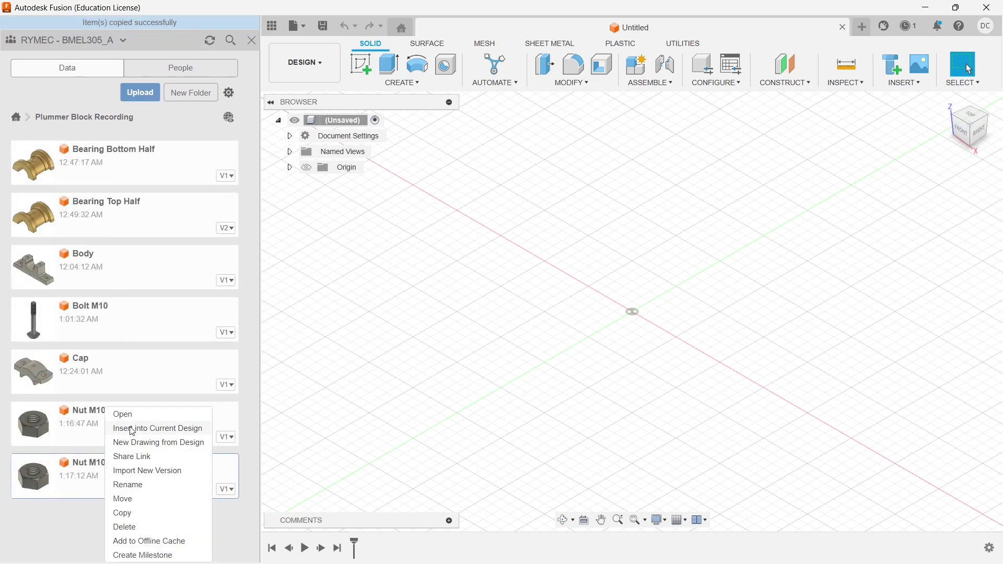
pyautogui.click(146, 485)
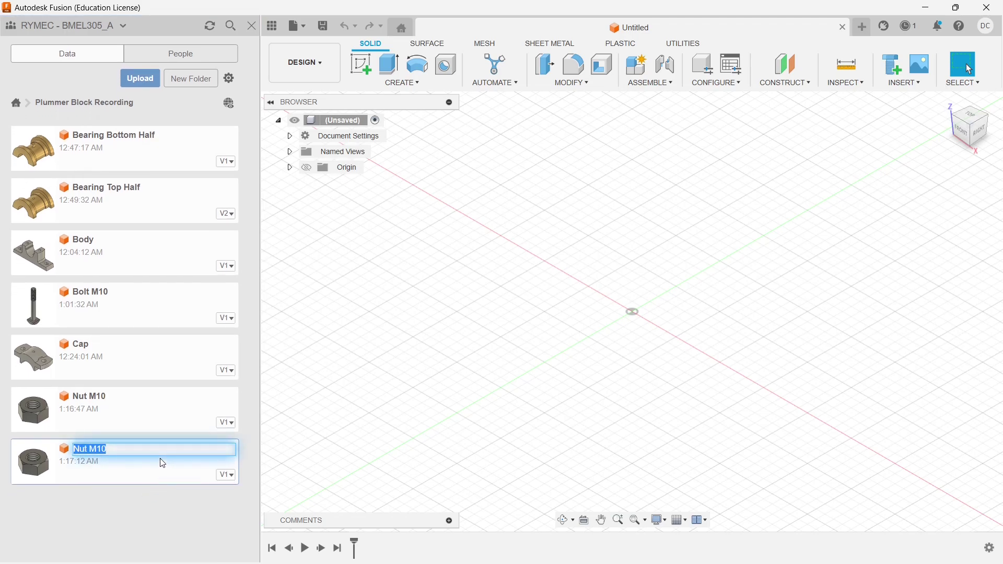
pyautogui.write('Lock Nut ')
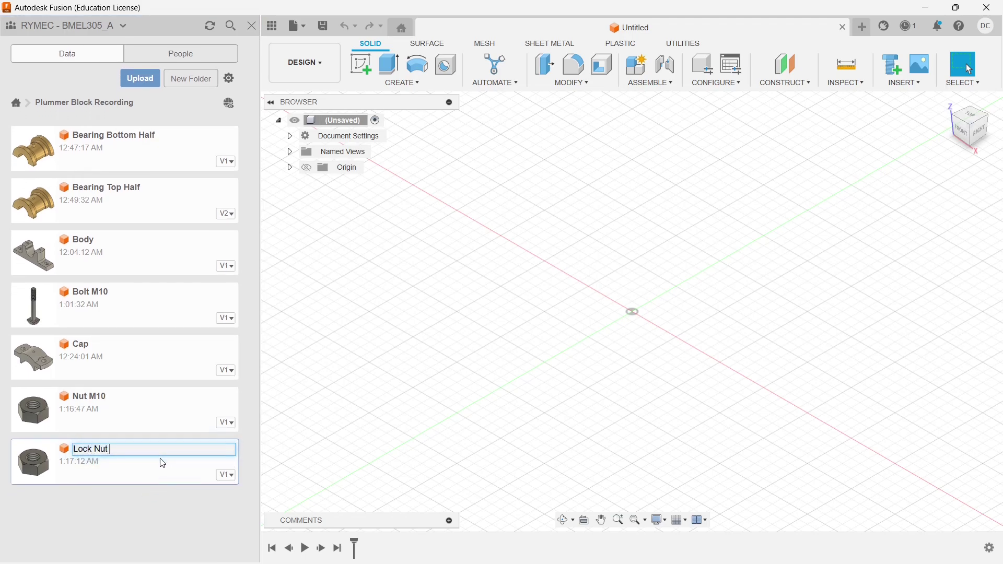
pyautogui.write('M10')
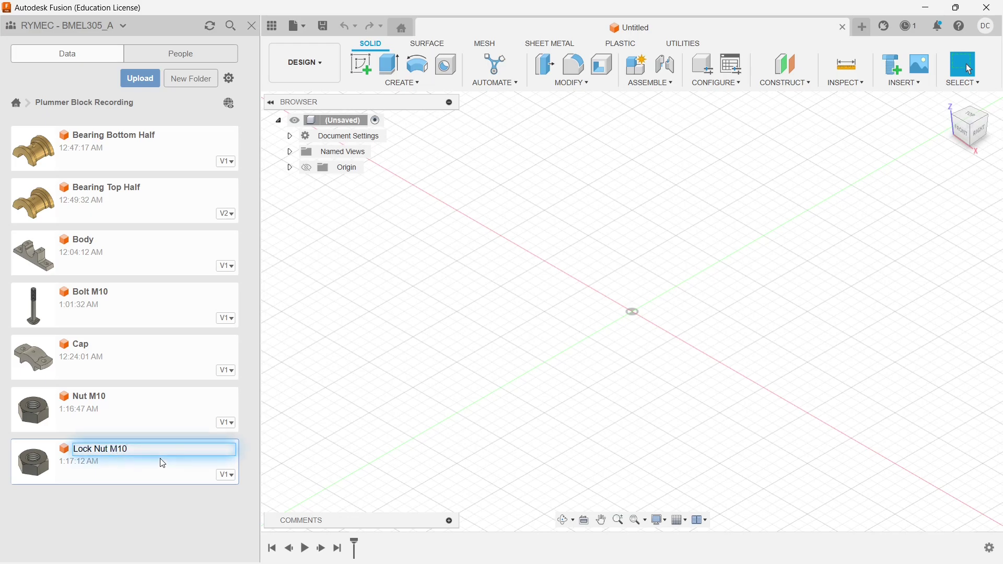
pyautogui.press('Return')
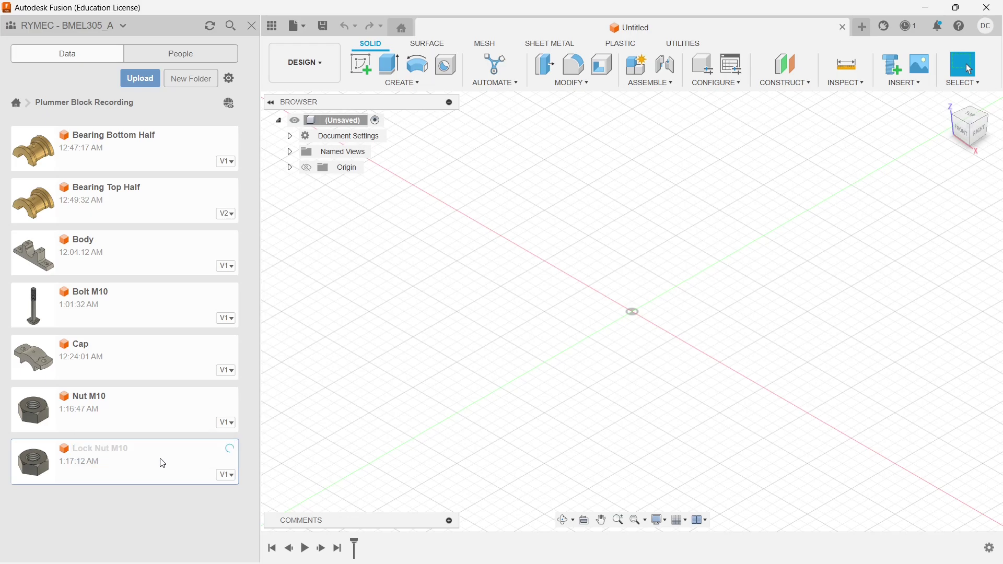
# - Open the Lock Nut M10 design and hide the project file list
pyautogui.rightClick(132, 458)
pyautogui.click(168, 416)
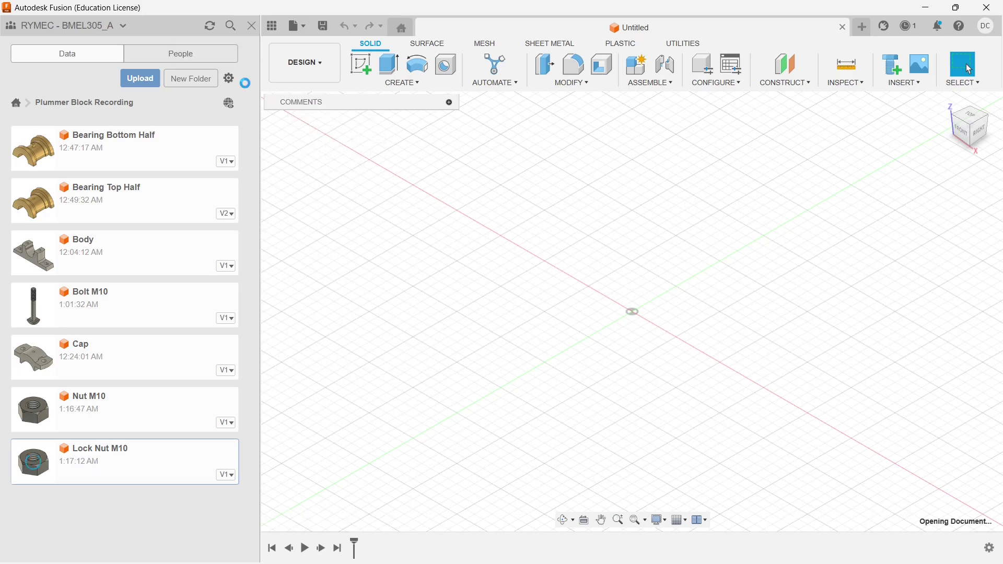
pyautogui.click(251, 26)
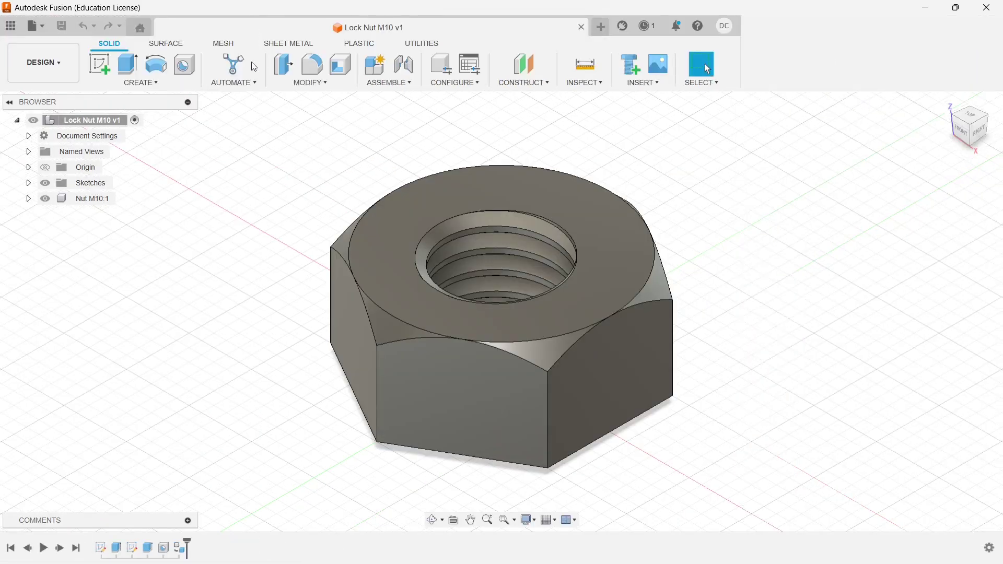
pyautogui.rightClick(116, 548)
pyautogui.click(152, 407)
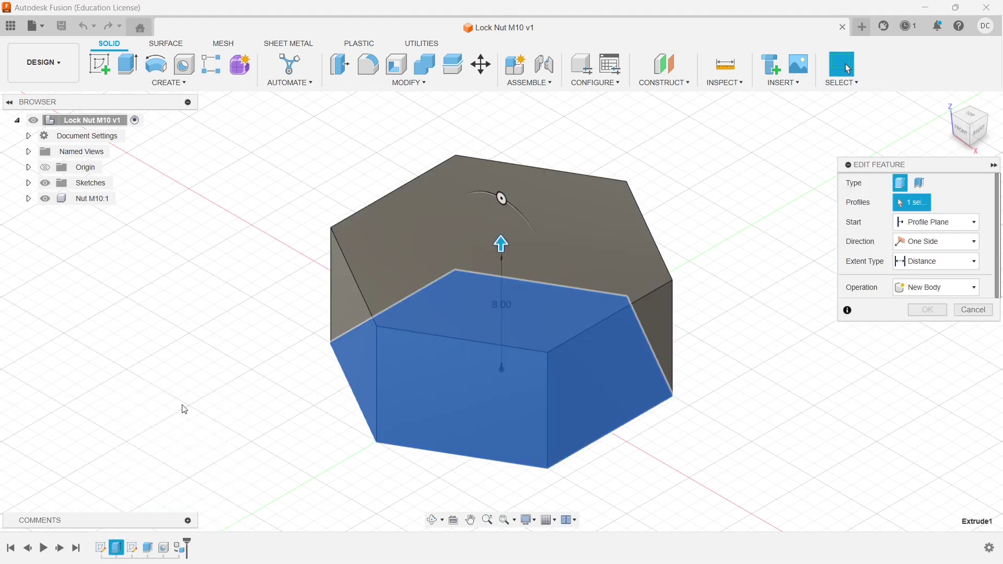
pyautogui.click(504, 308)
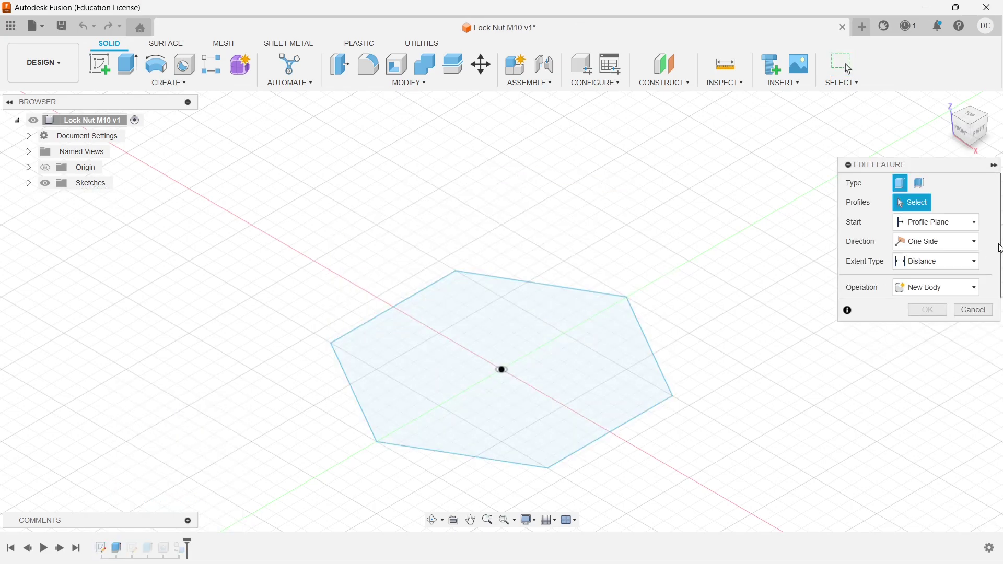
pyautogui.press('Escape')
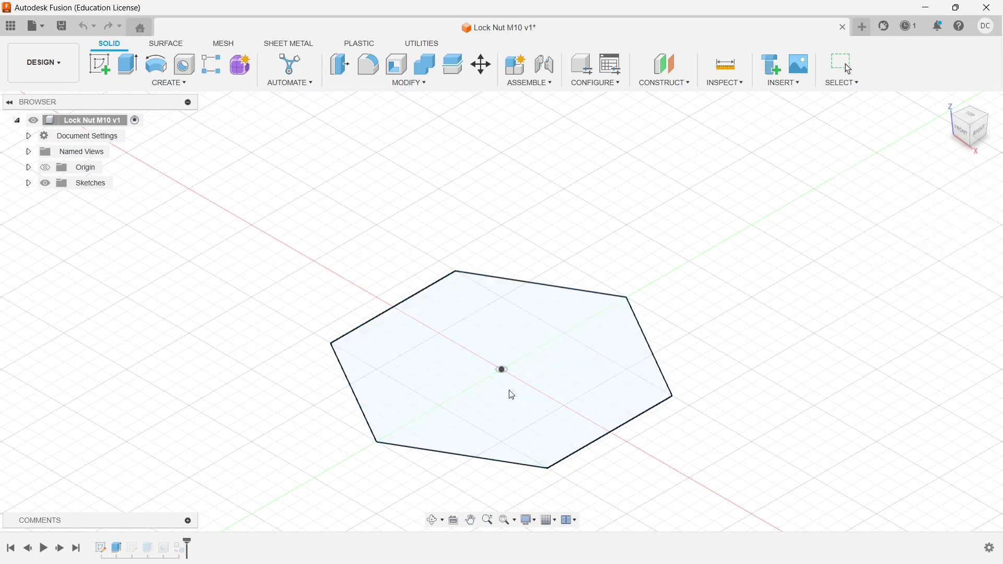
# - Edit the hexagon's base extrusion and set its distance to 5 mm
pyautogui.rightClick(116, 548)
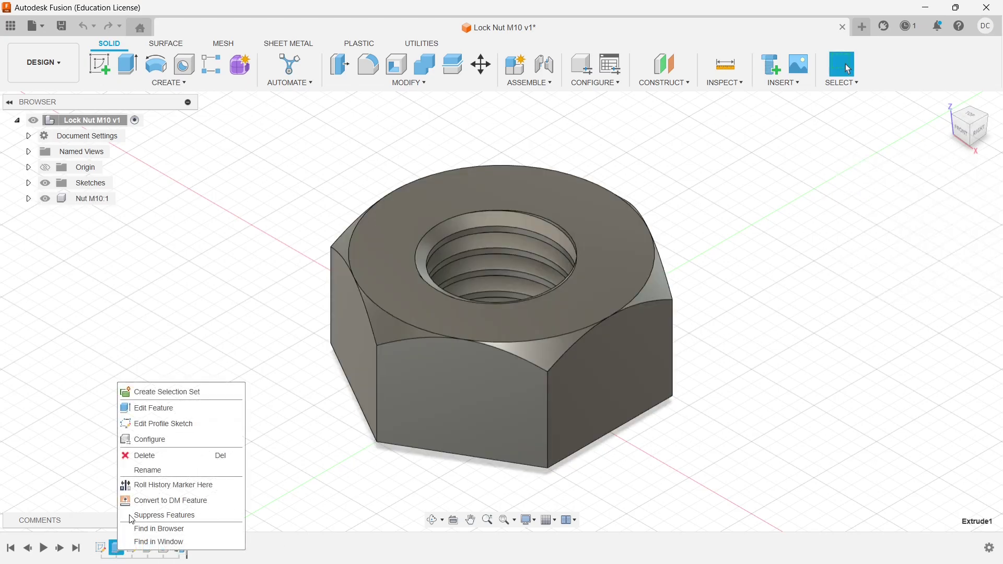
pyautogui.click(163, 416)
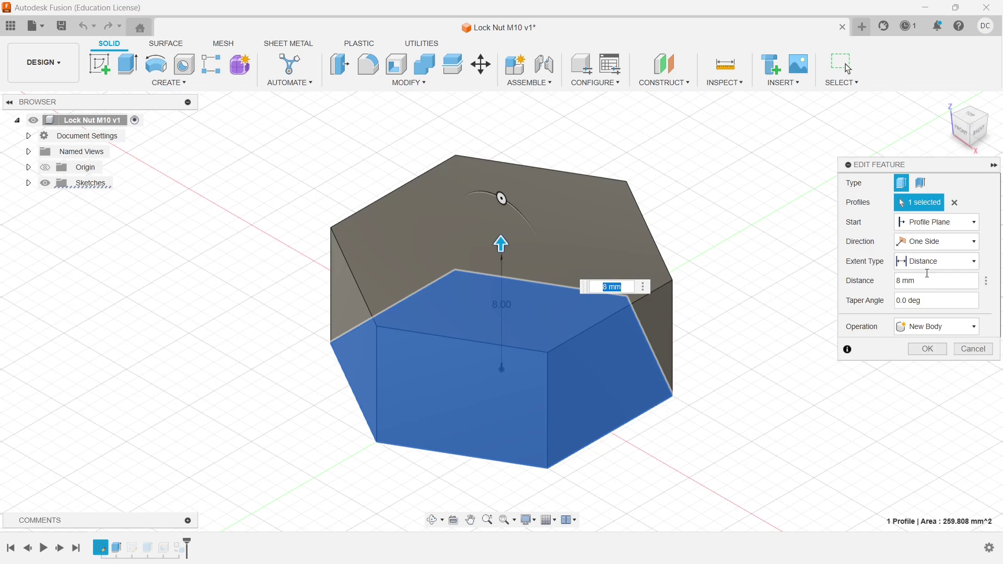
pyautogui.click(928, 275)
pyautogui.write('5')
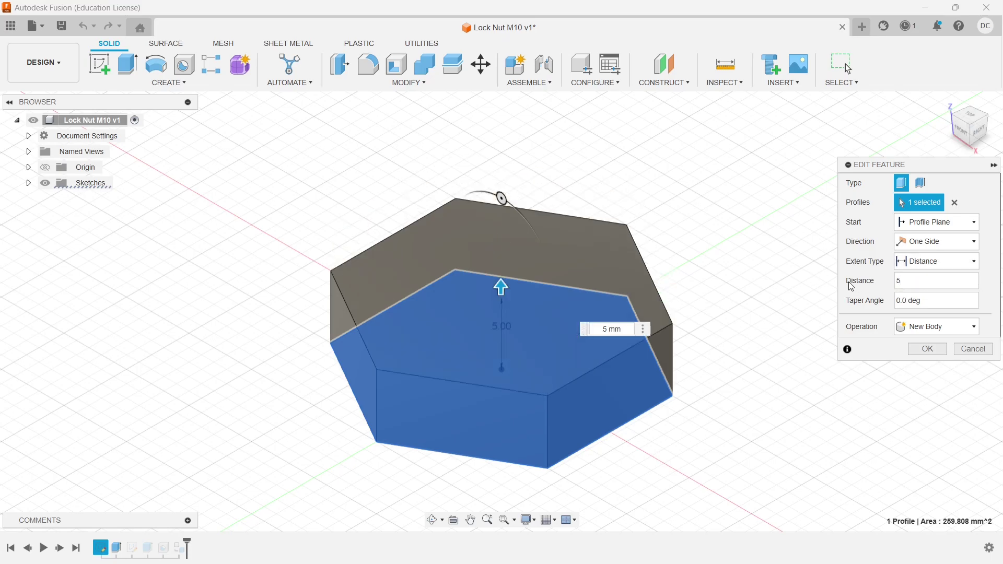
pyautogui.press('Return')
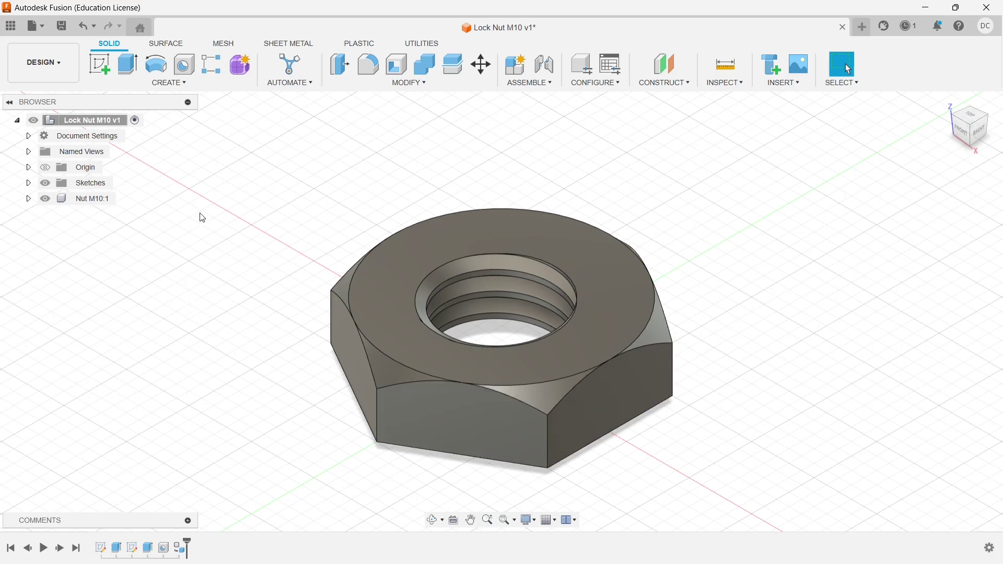
# - Rename the nut component as Lock Nut M10
pyautogui.rightClick(100, 203)
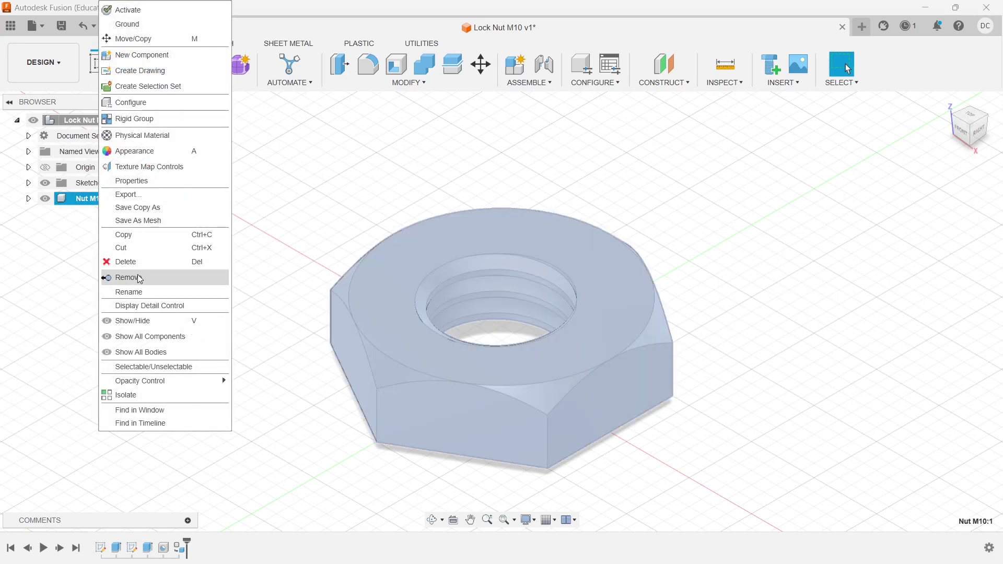
pyautogui.click(130, 291)
pyautogui.press('Return')
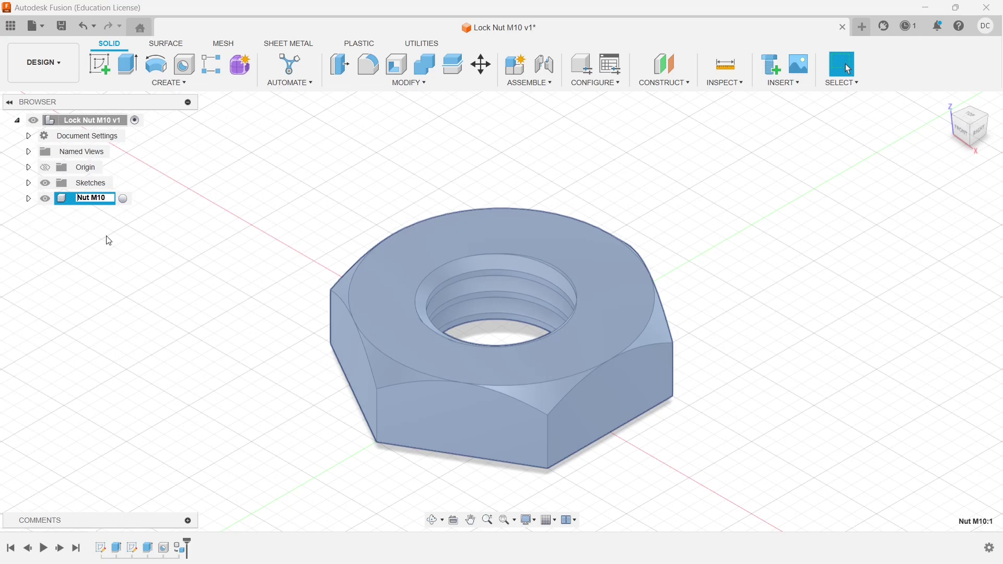
pyautogui.write('Lock')
pyautogui.press('Return')
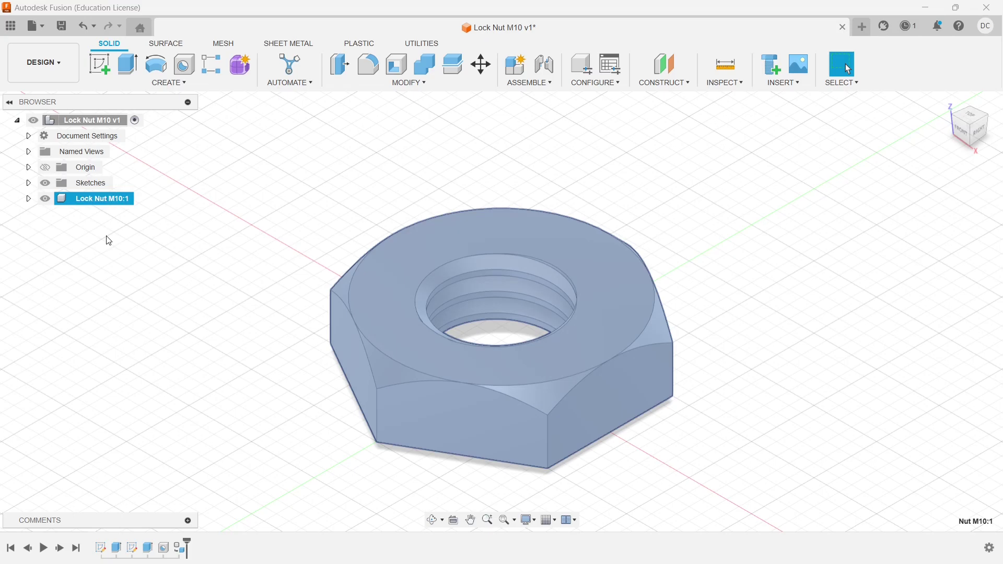
# - Save a new version of the lock nut design and close it after checking the shaft drawing in Microsoft Whiteboard
pyautogui.hotkey('ctrl', 's')
pyautogui.click(493, 316)
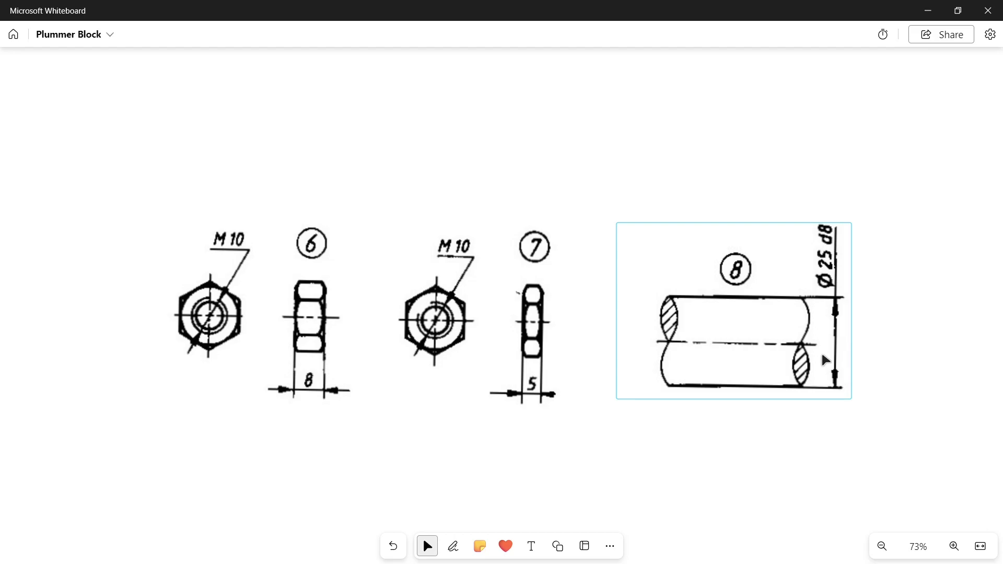
pyautogui.hotkey('alt', 'Tab')
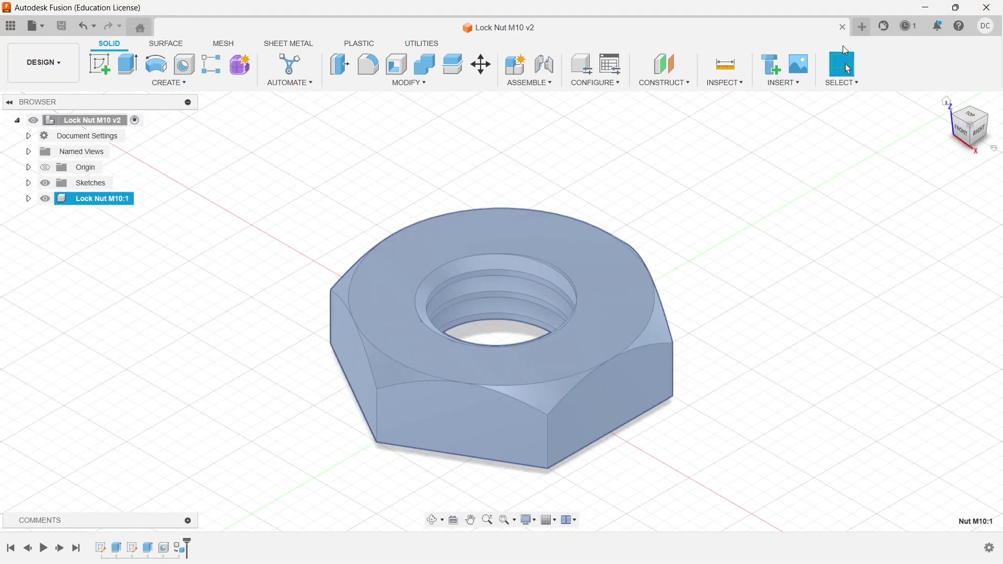
pyautogui.click(843, 26)
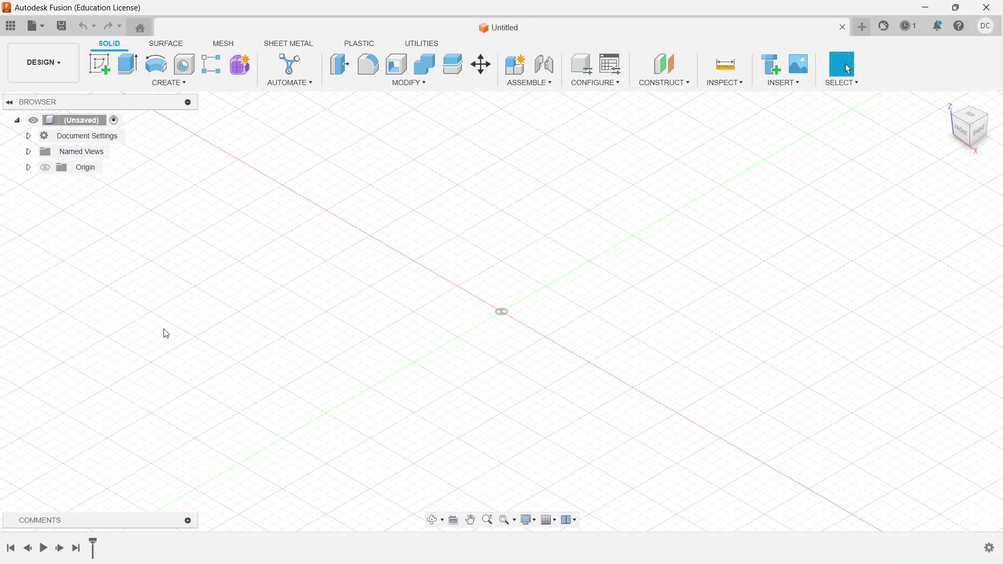
# - Sketch a 25 mm diameter circle centred on the origin on the front plane of the new design and finish the sketch
pyautogui.click(101, 64)
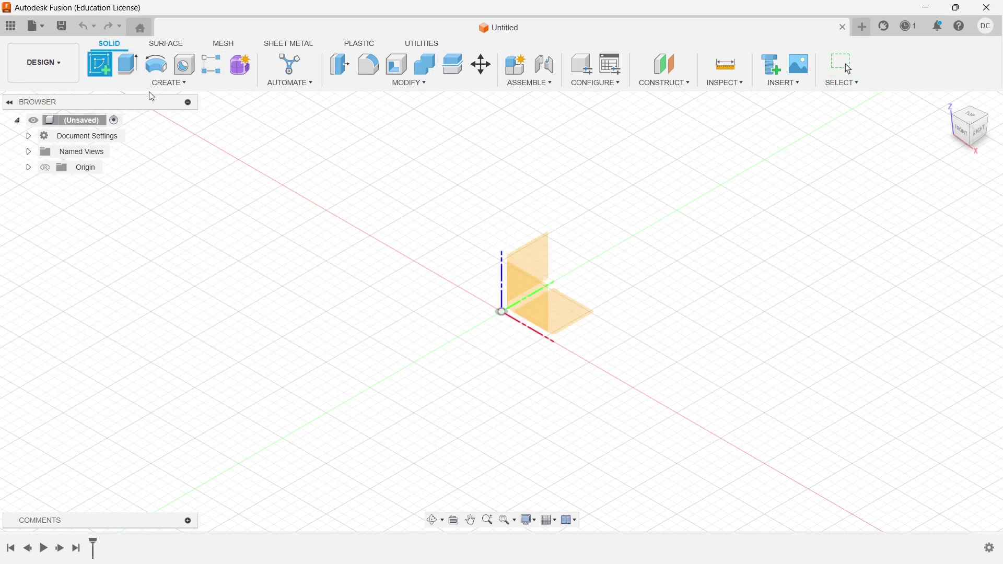
pyautogui.click(521, 287)
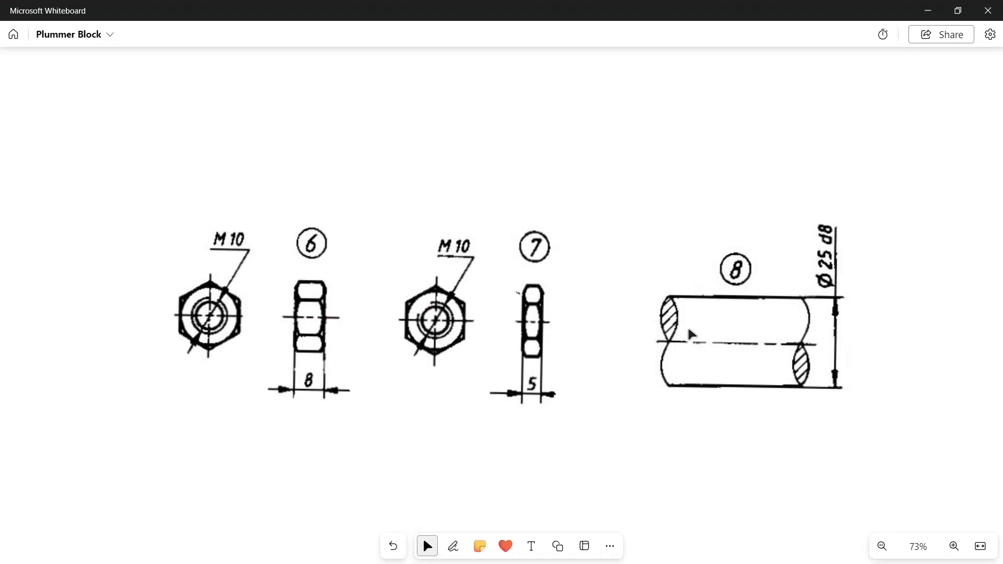
pyautogui.click(691, 335)
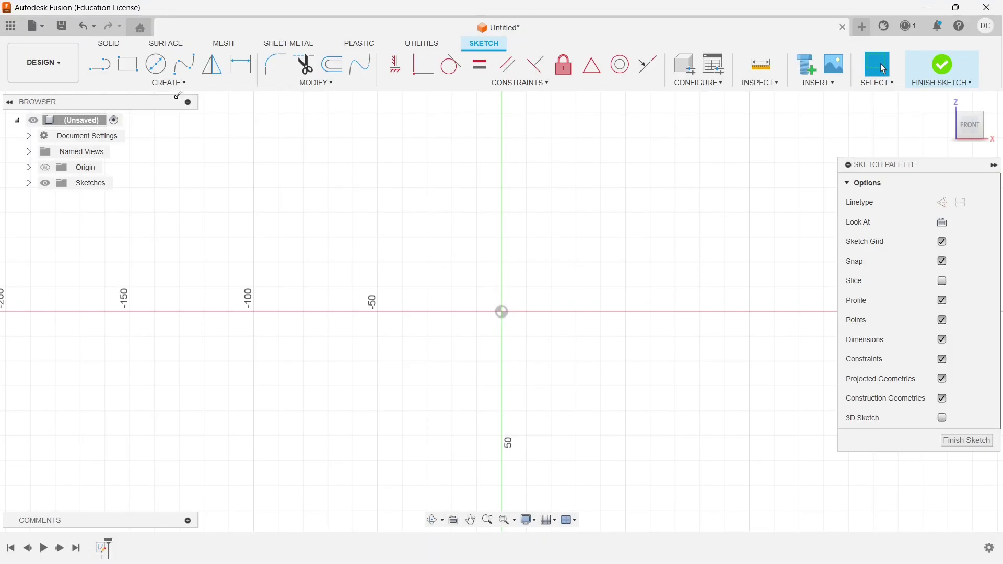
pyautogui.click(156, 64)
pyautogui.click(502, 312)
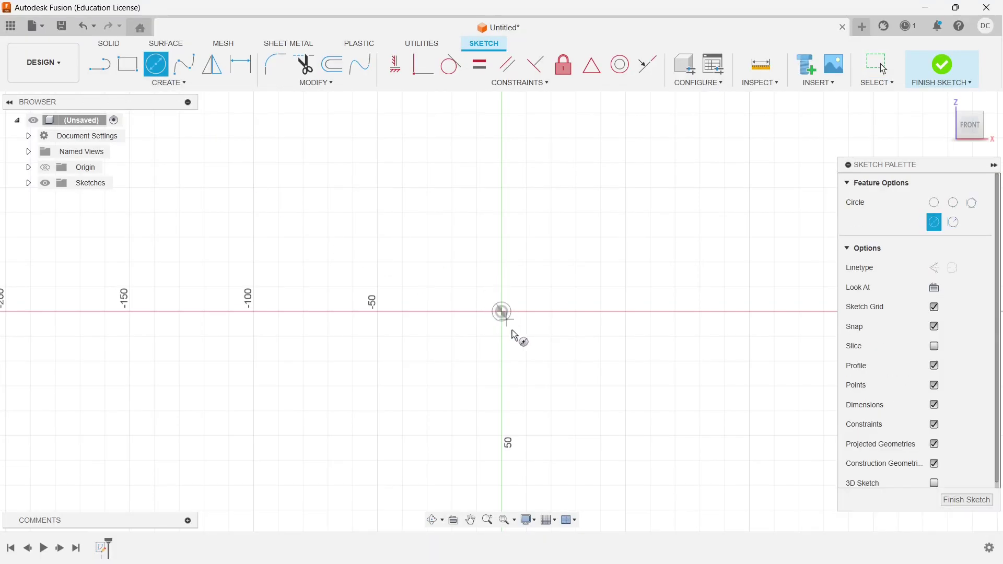
pyautogui.write('25')
pyautogui.press('Return')
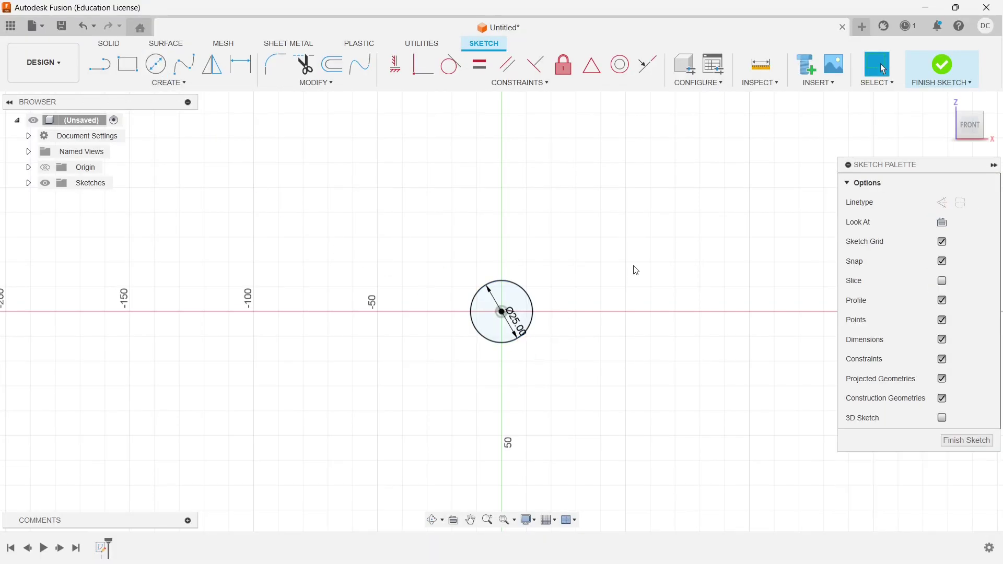
pyautogui.click(945, 65)
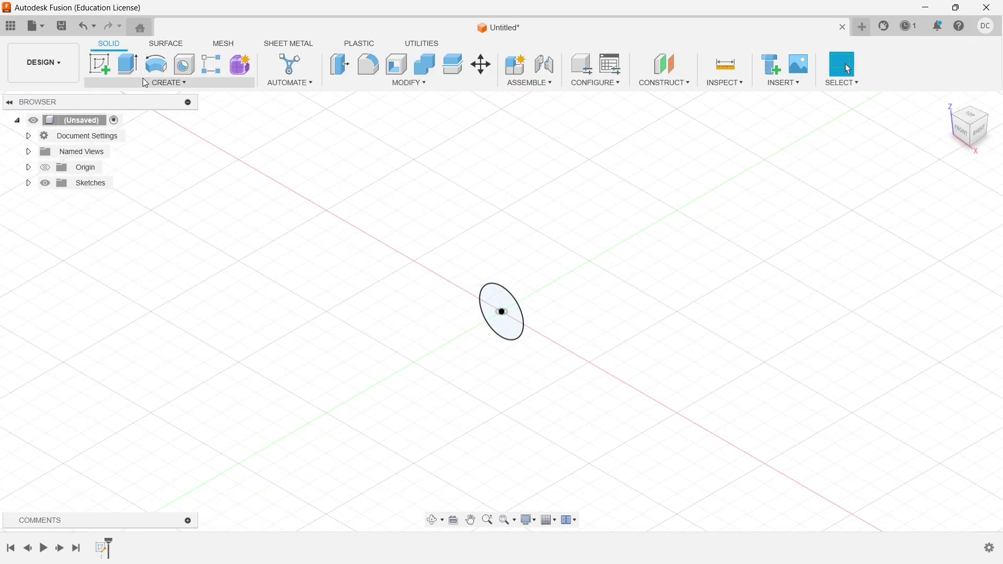
# - Extrude the circle profile 55 mm to one side as a new body
pyautogui.click(128, 66)
pyautogui.moveTo(510, 308); pyautogui.dragTo(648, 249)
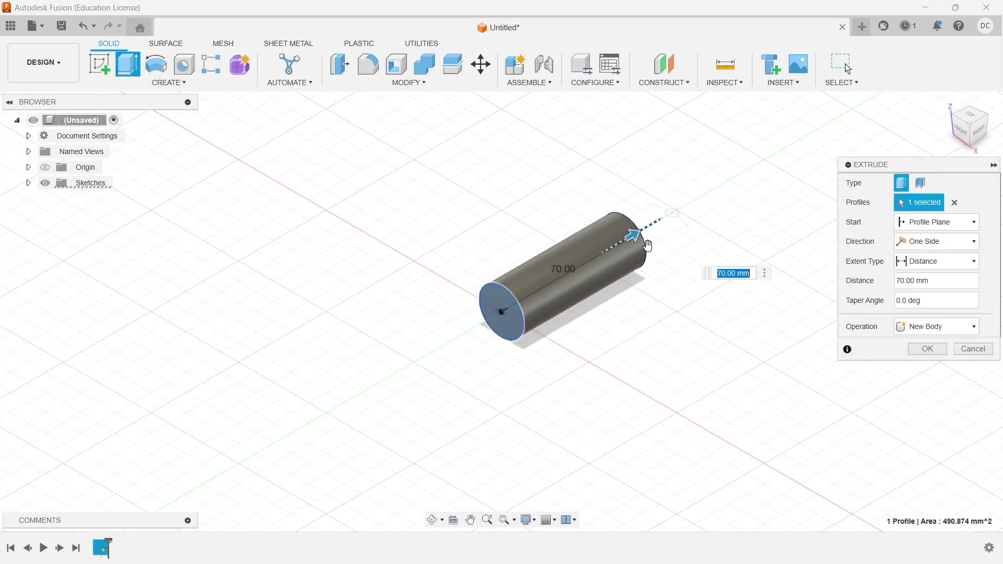
pyautogui.write('55')
pyautogui.press('Return')
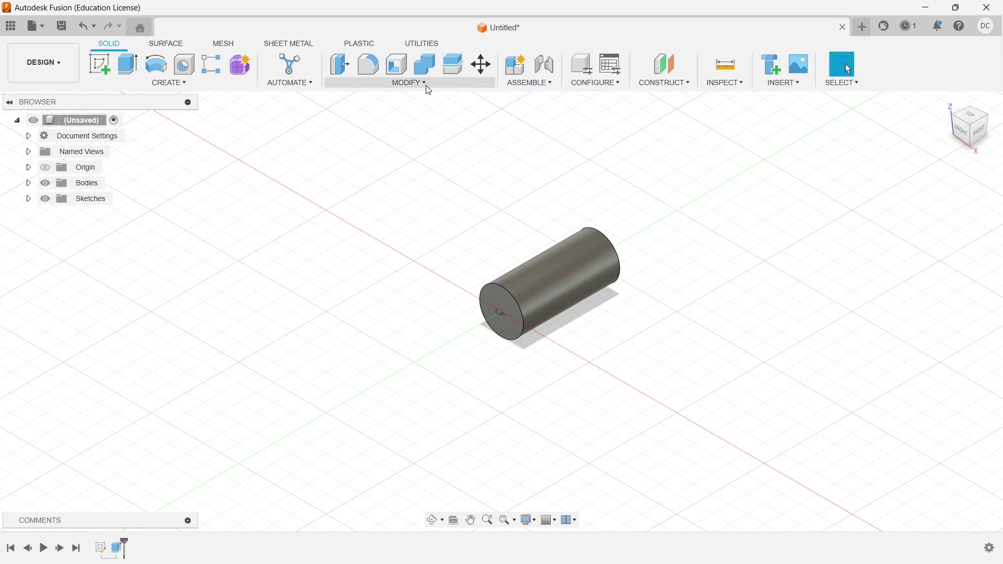
# - Apply a physical material from the Fusion Material Library to the cylinder
pyautogui.click(413, 84)
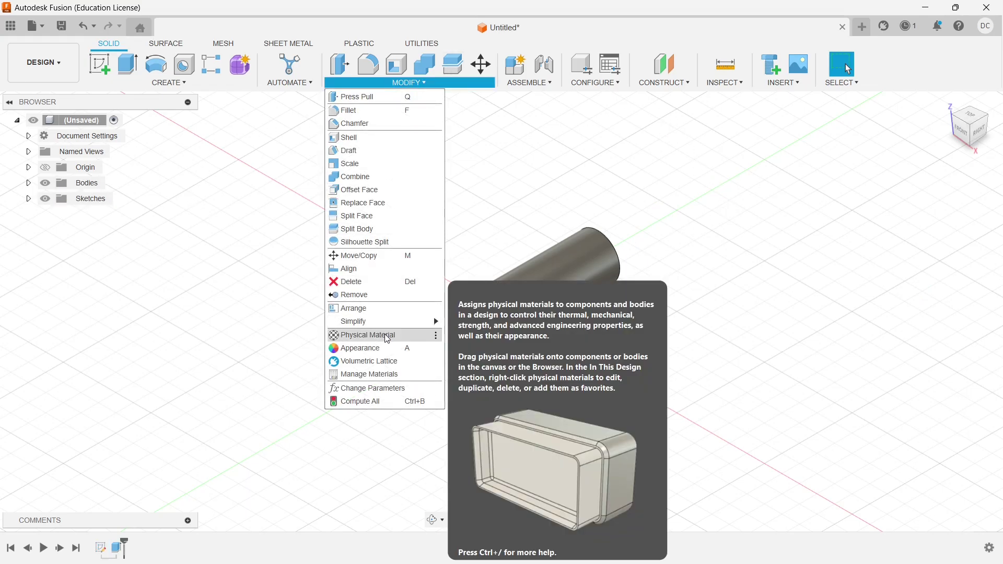
pyautogui.press('Escape')
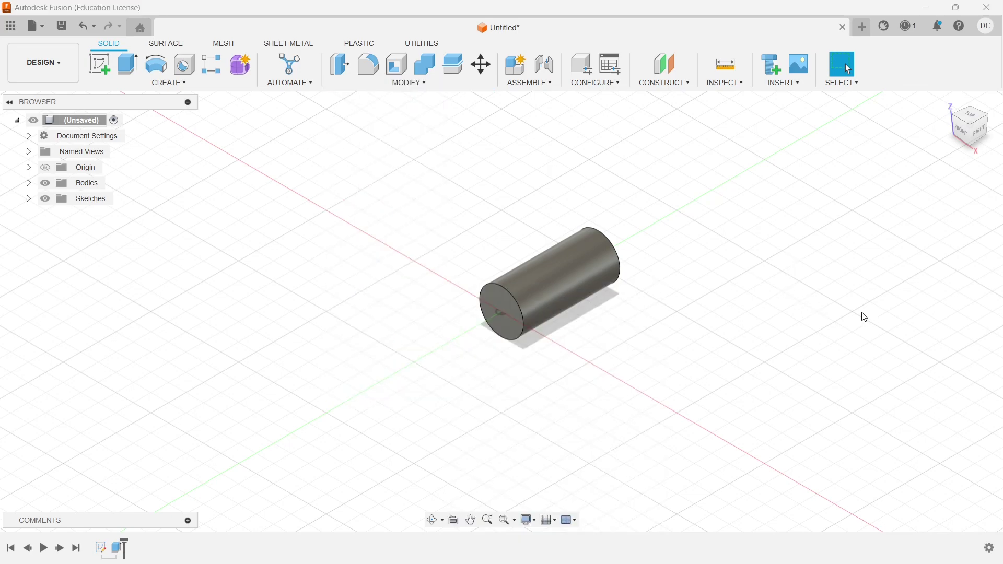
pyautogui.scroll(-15, 870, 397)
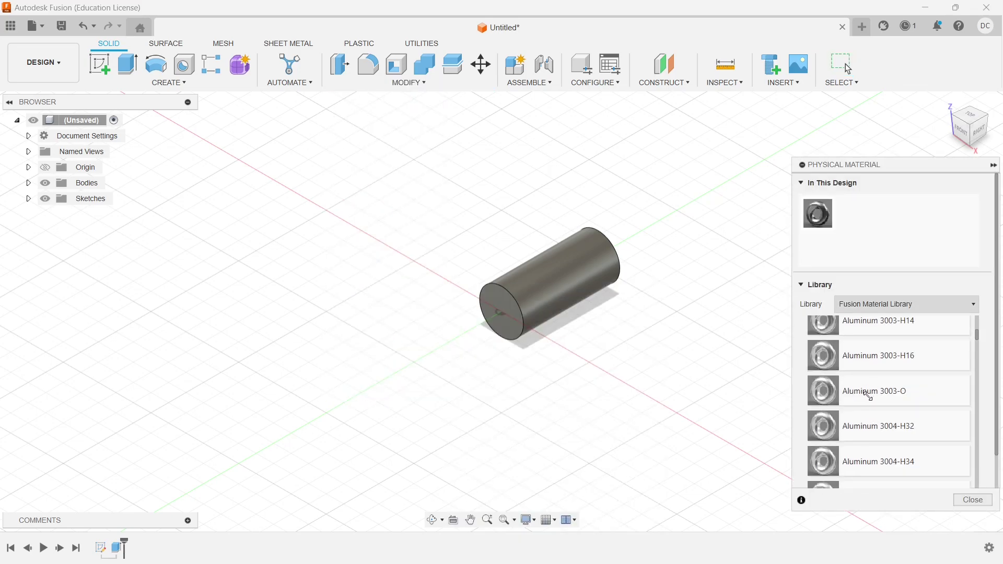
pyautogui.moveTo(888, 352); pyautogui.dragTo(556, 272)
pyautogui.click(973, 501)
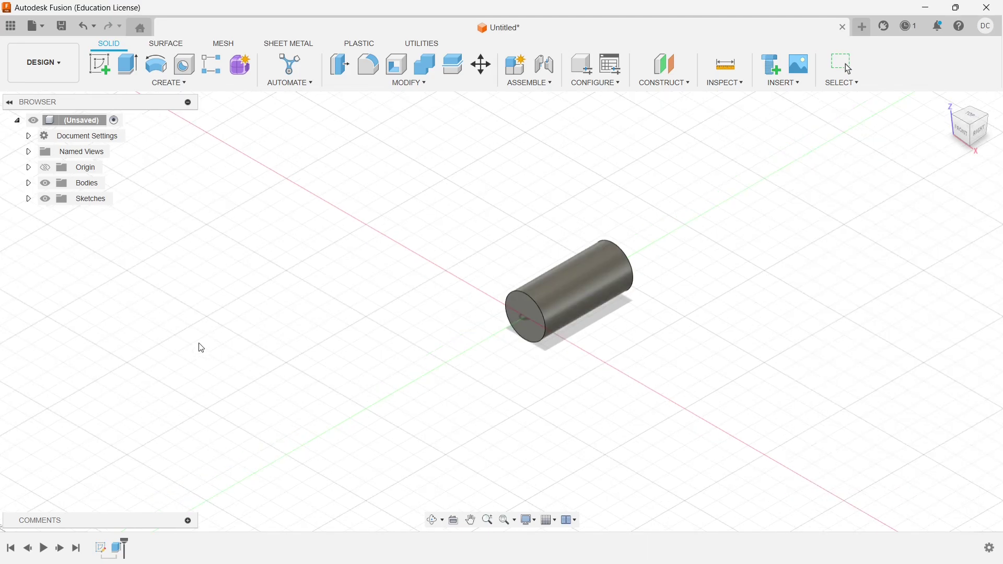
# - Create a component from the cylinder body and rename it Shaft
pyautogui.rightClick(81, 185)
pyautogui.click(91, 193)
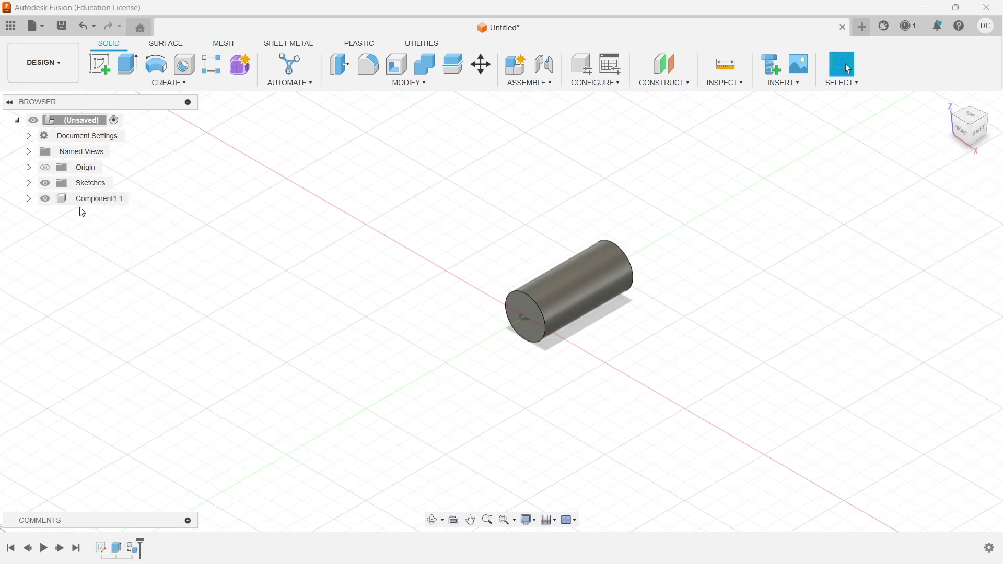
pyautogui.rightClick(89, 200)
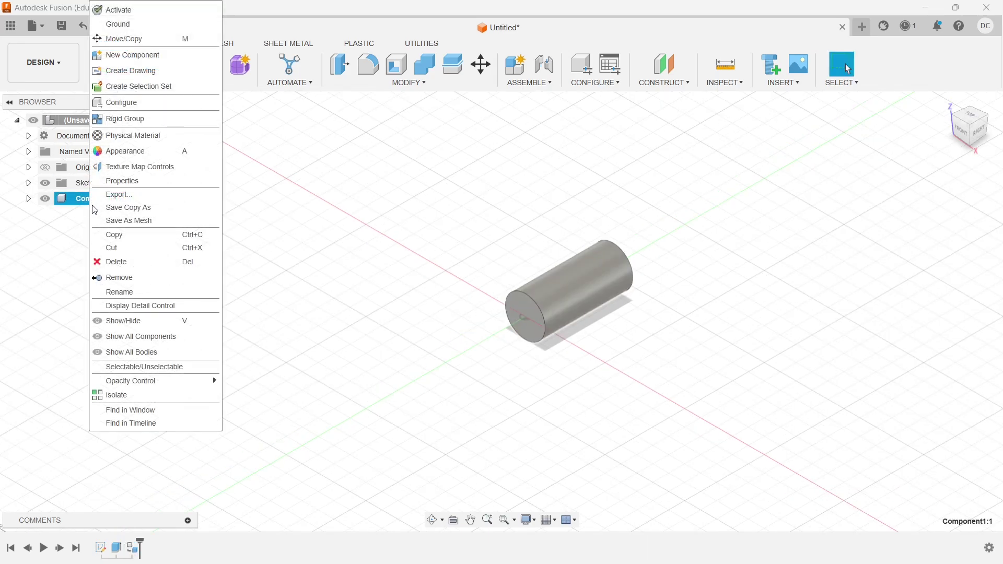
pyautogui.click(126, 292)
pyautogui.write('Shaft')
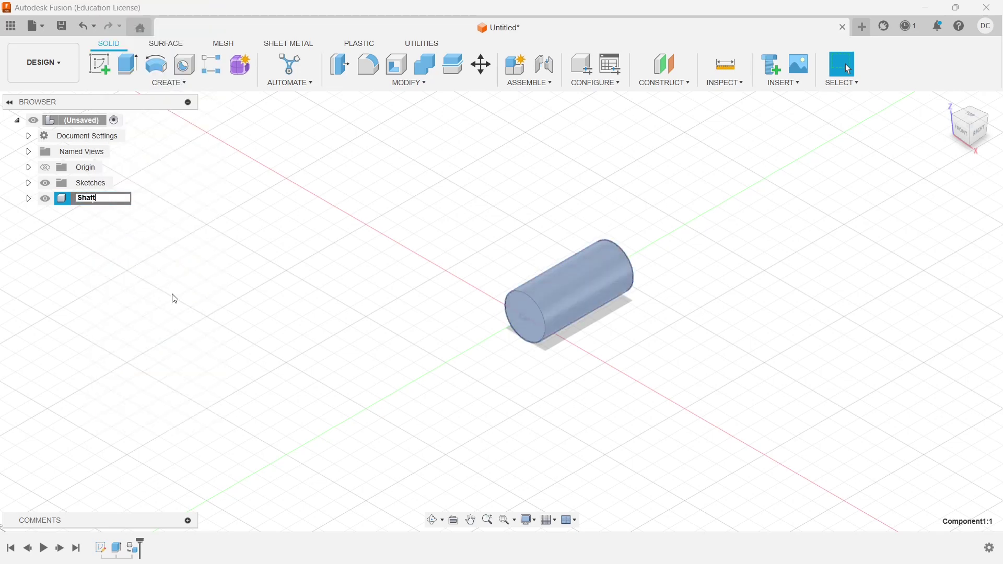
pyautogui.press('Return')
# - Save the design as Shaft in the Plummer Block Recording project, keep the default version description and deselect the component
pyautogui.hotkey('ctrl', 's')
pyautogui.write('Shaft')
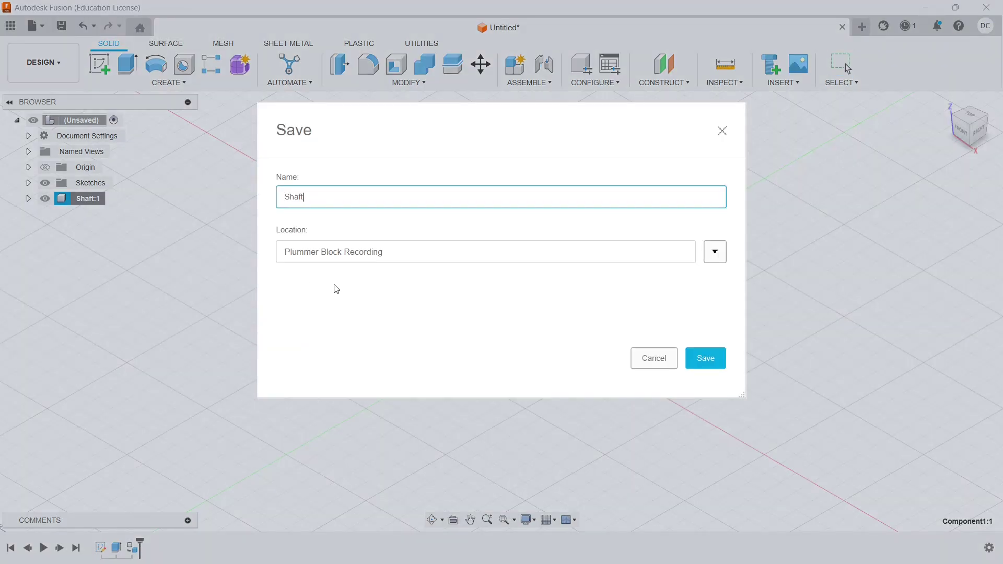
pyautogui.press('Return')
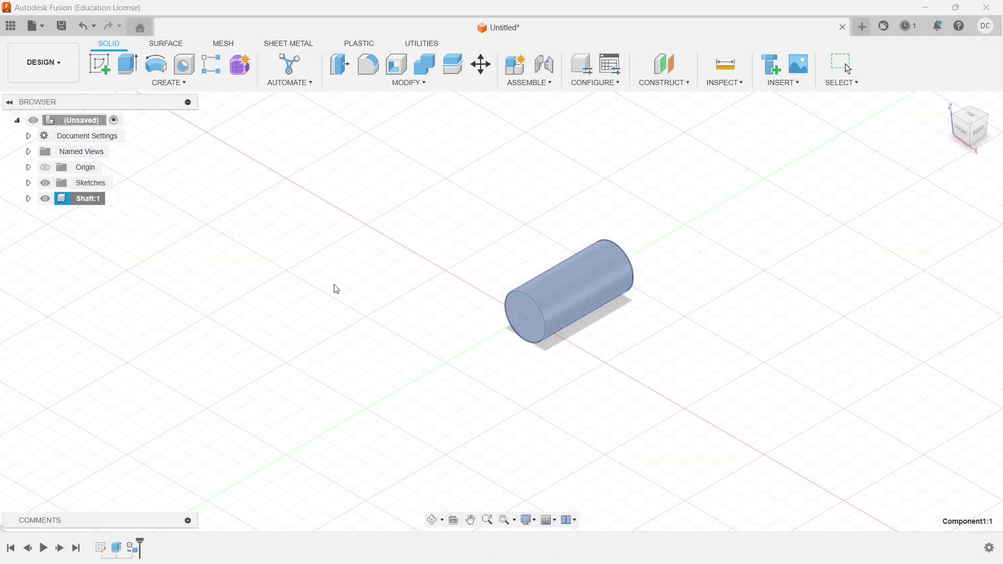
pyautogui.hotkey('ctrl', 's')
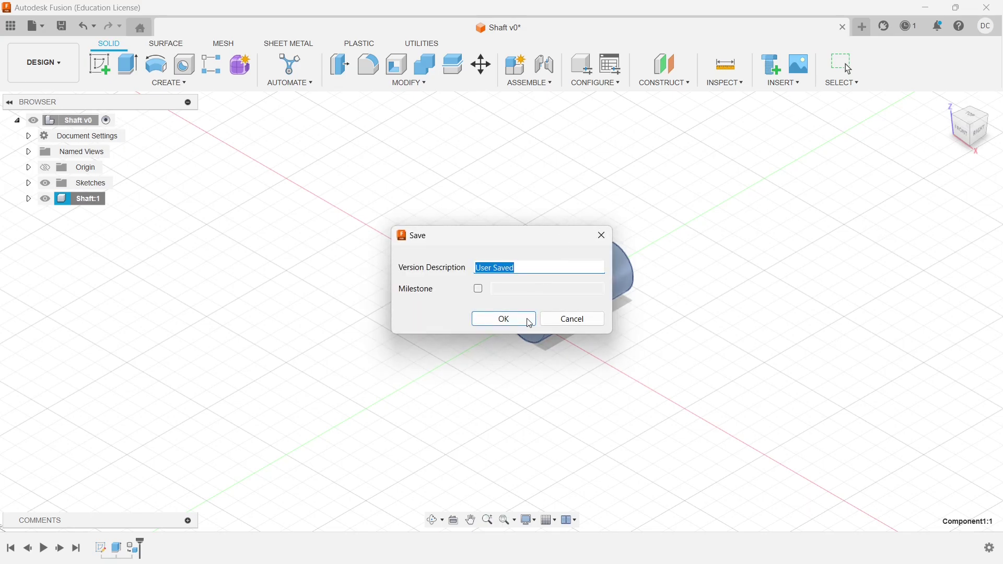
pyautogui.click(502, 321)
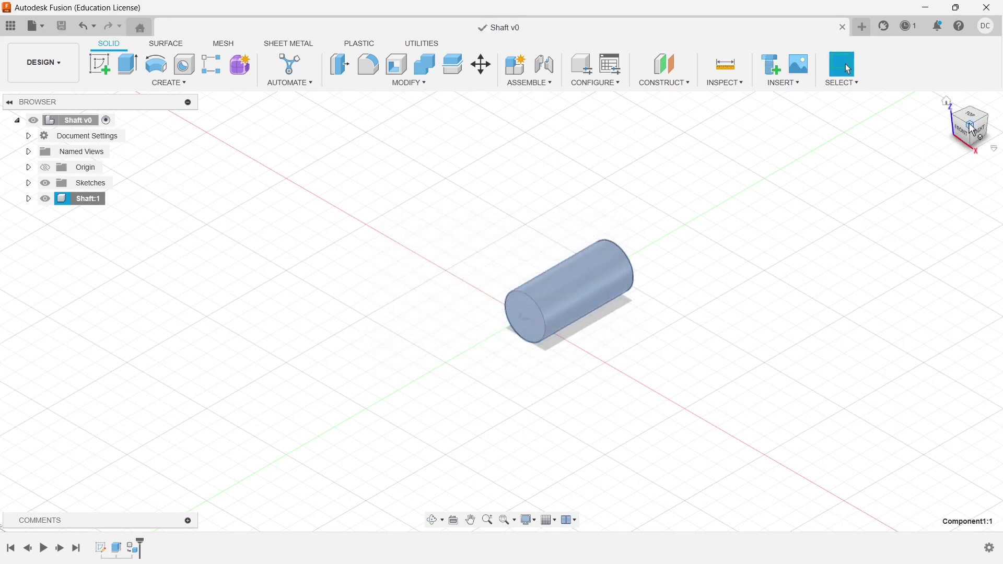
pyautogui.scroll(5, 662, 311)
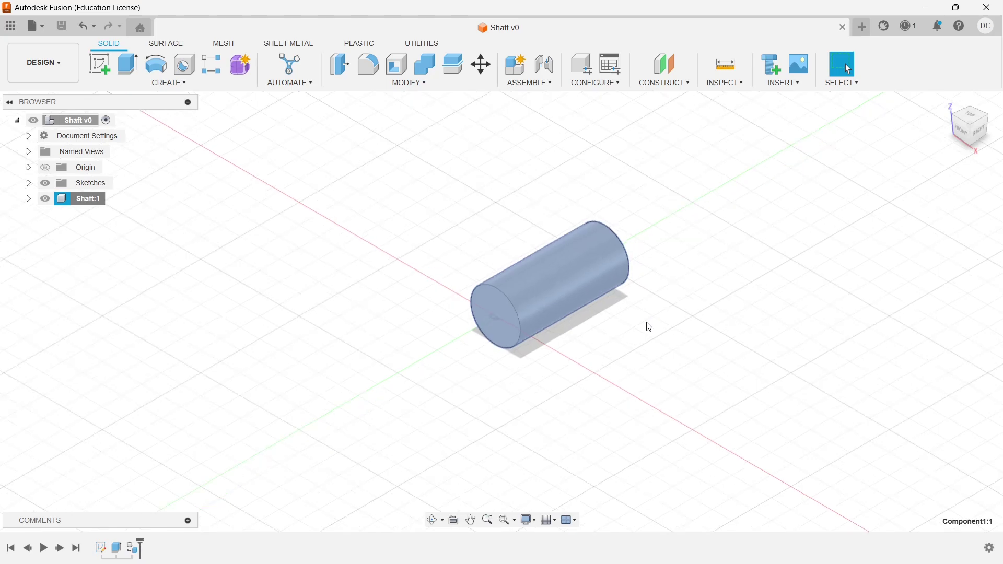
pyautogui.click(706, 344)
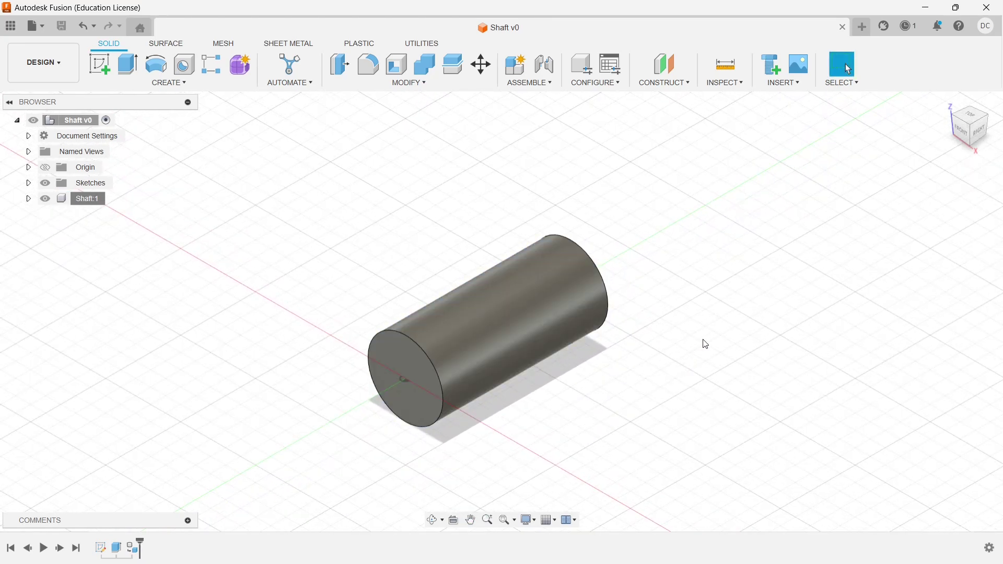